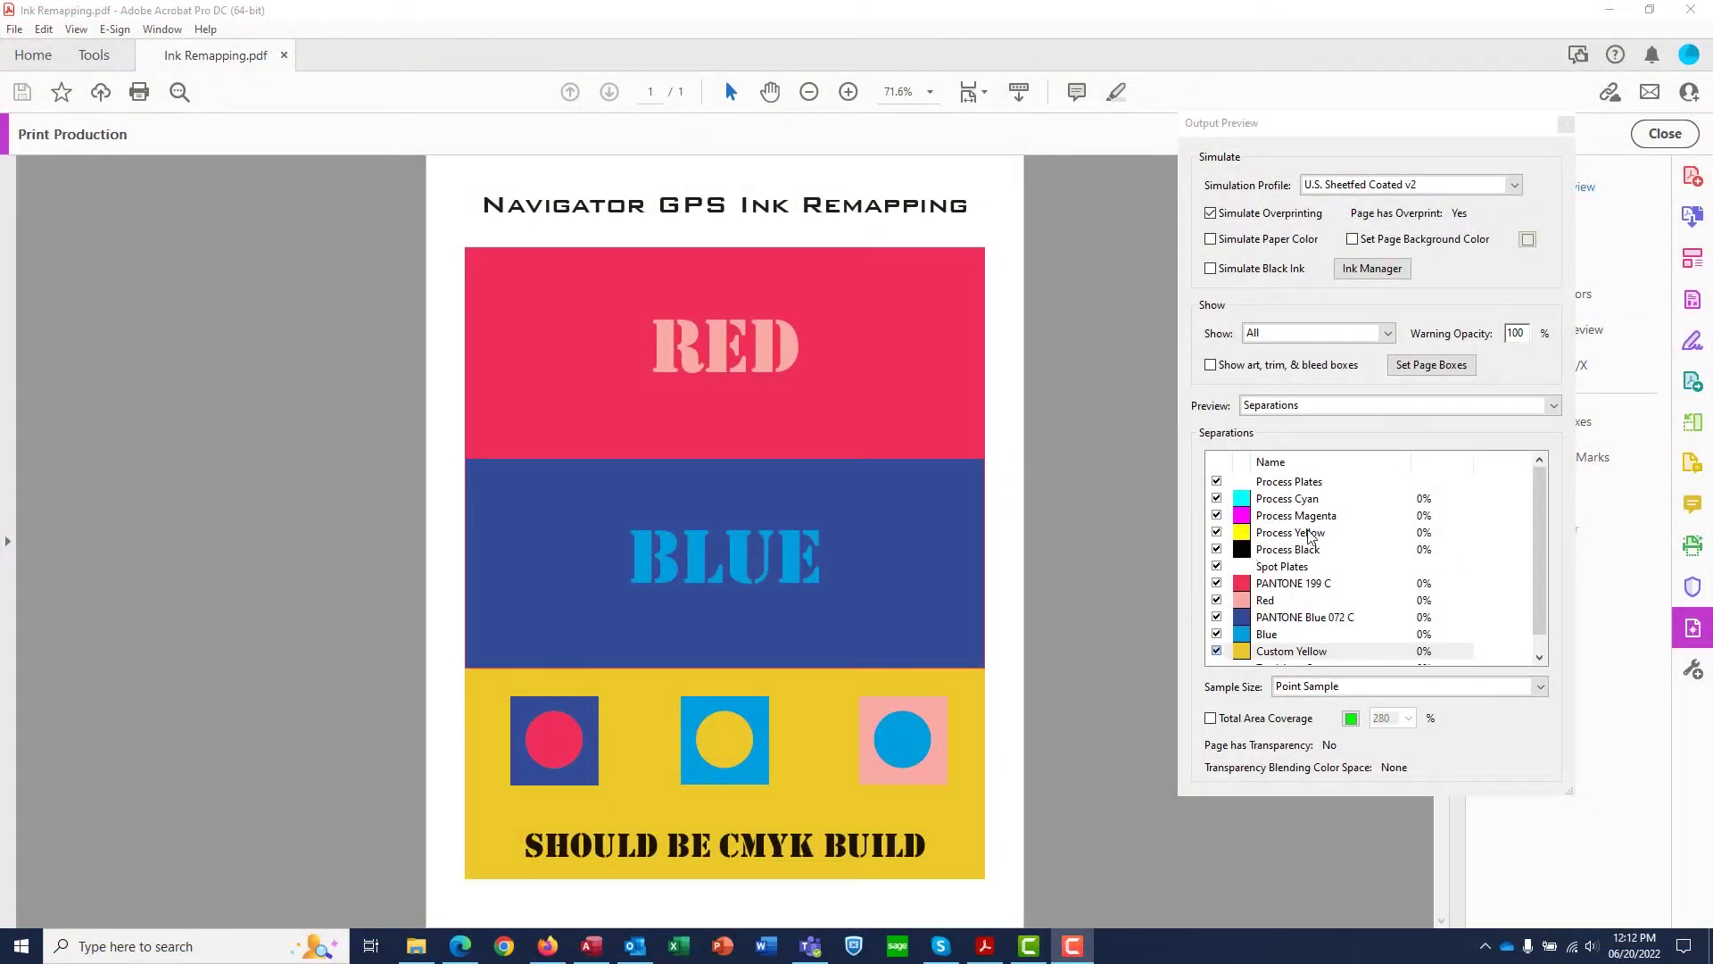
# Step: Check which artwork uses PANTONE 199 C, Red, PANTONE Blue 072 C, Blue and Custom Yellow by toggling each spot plate off and on
pyautogui.click(1217, 584)
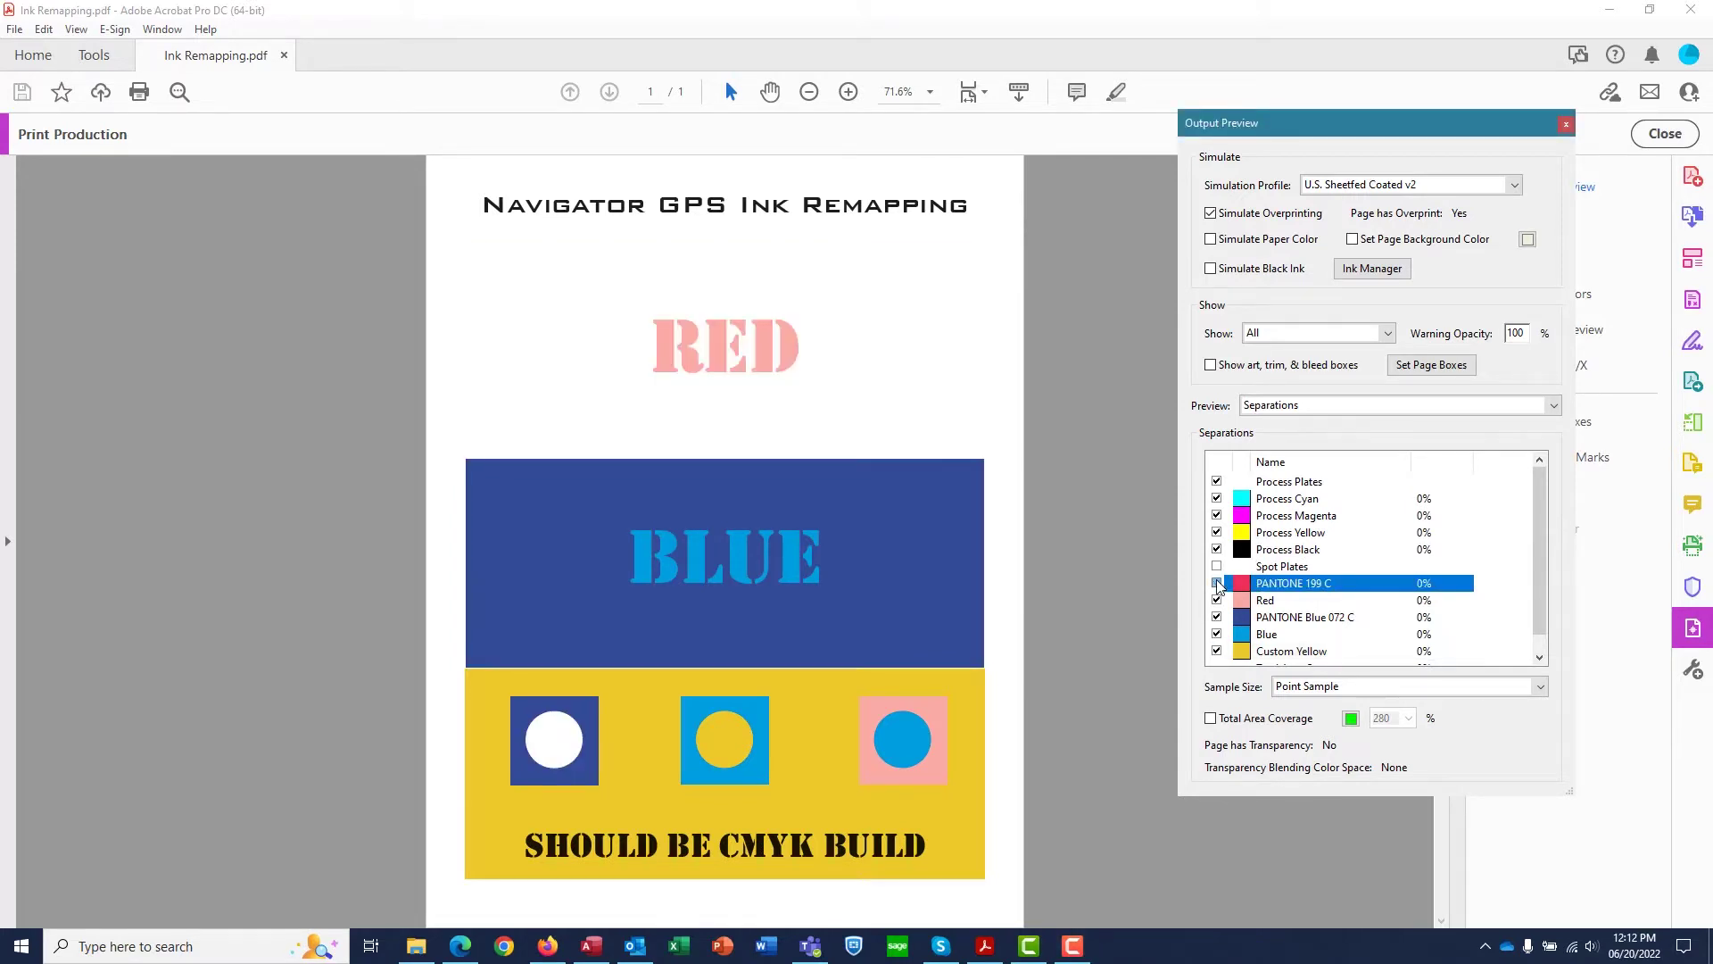
pyautogui.click(1217, 583)
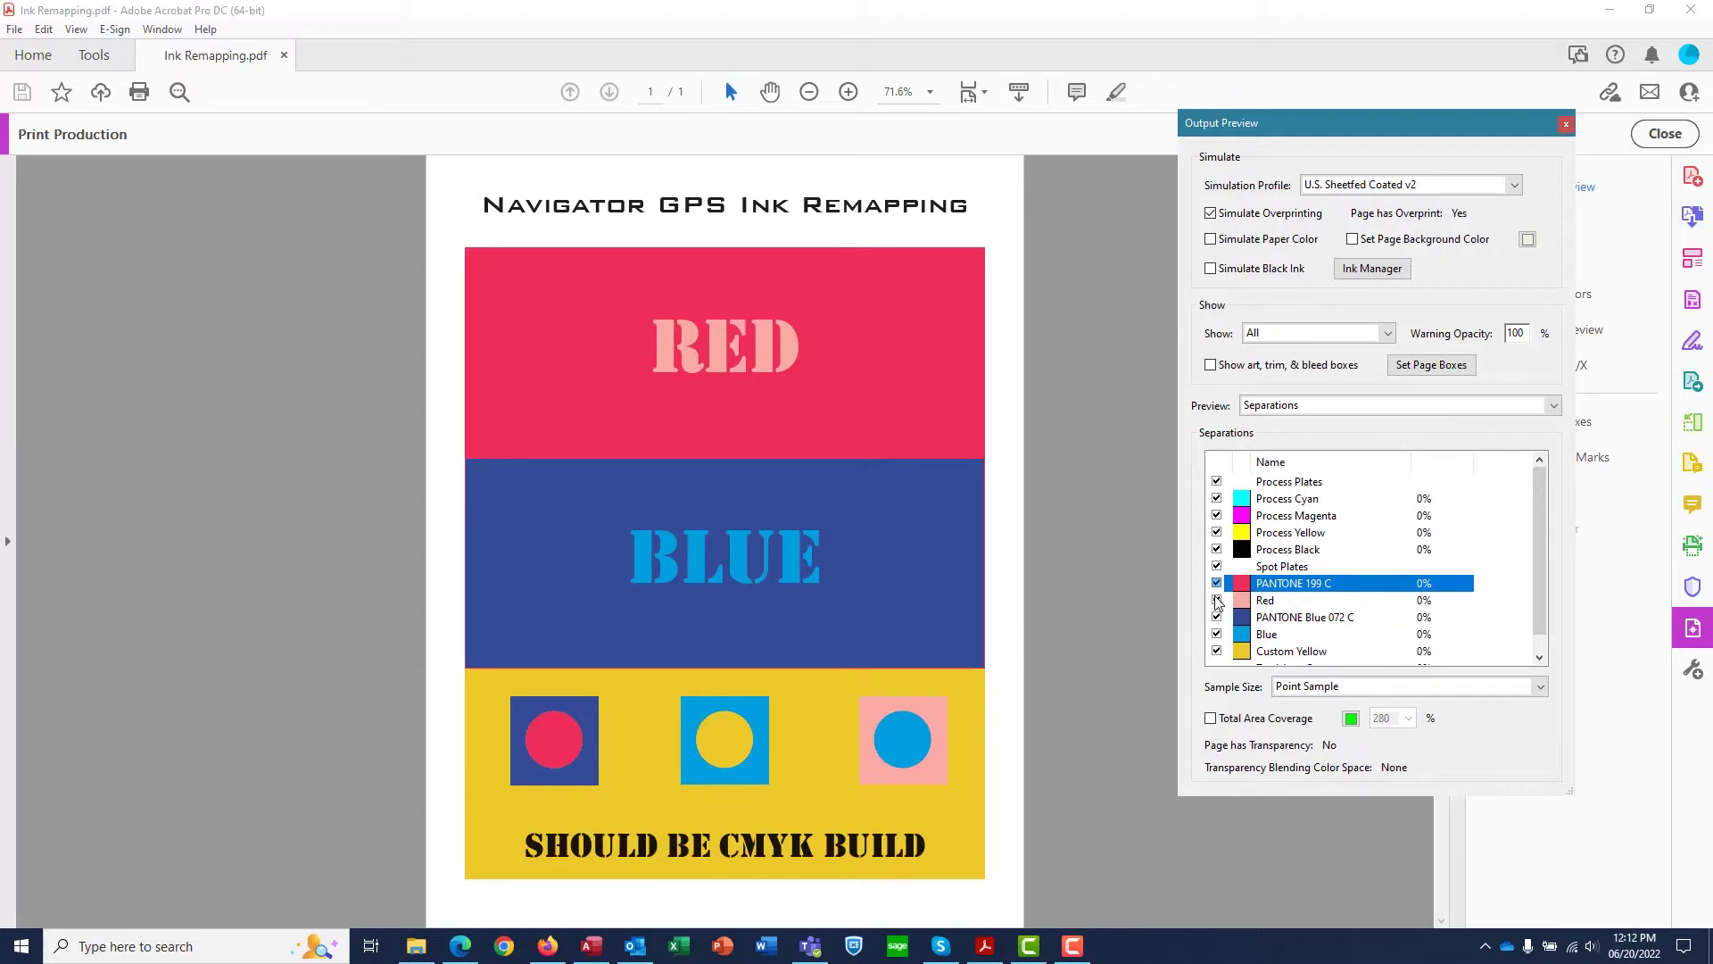
pyautogui.click(1217, 600)
pyautogui.click(1217, 601)
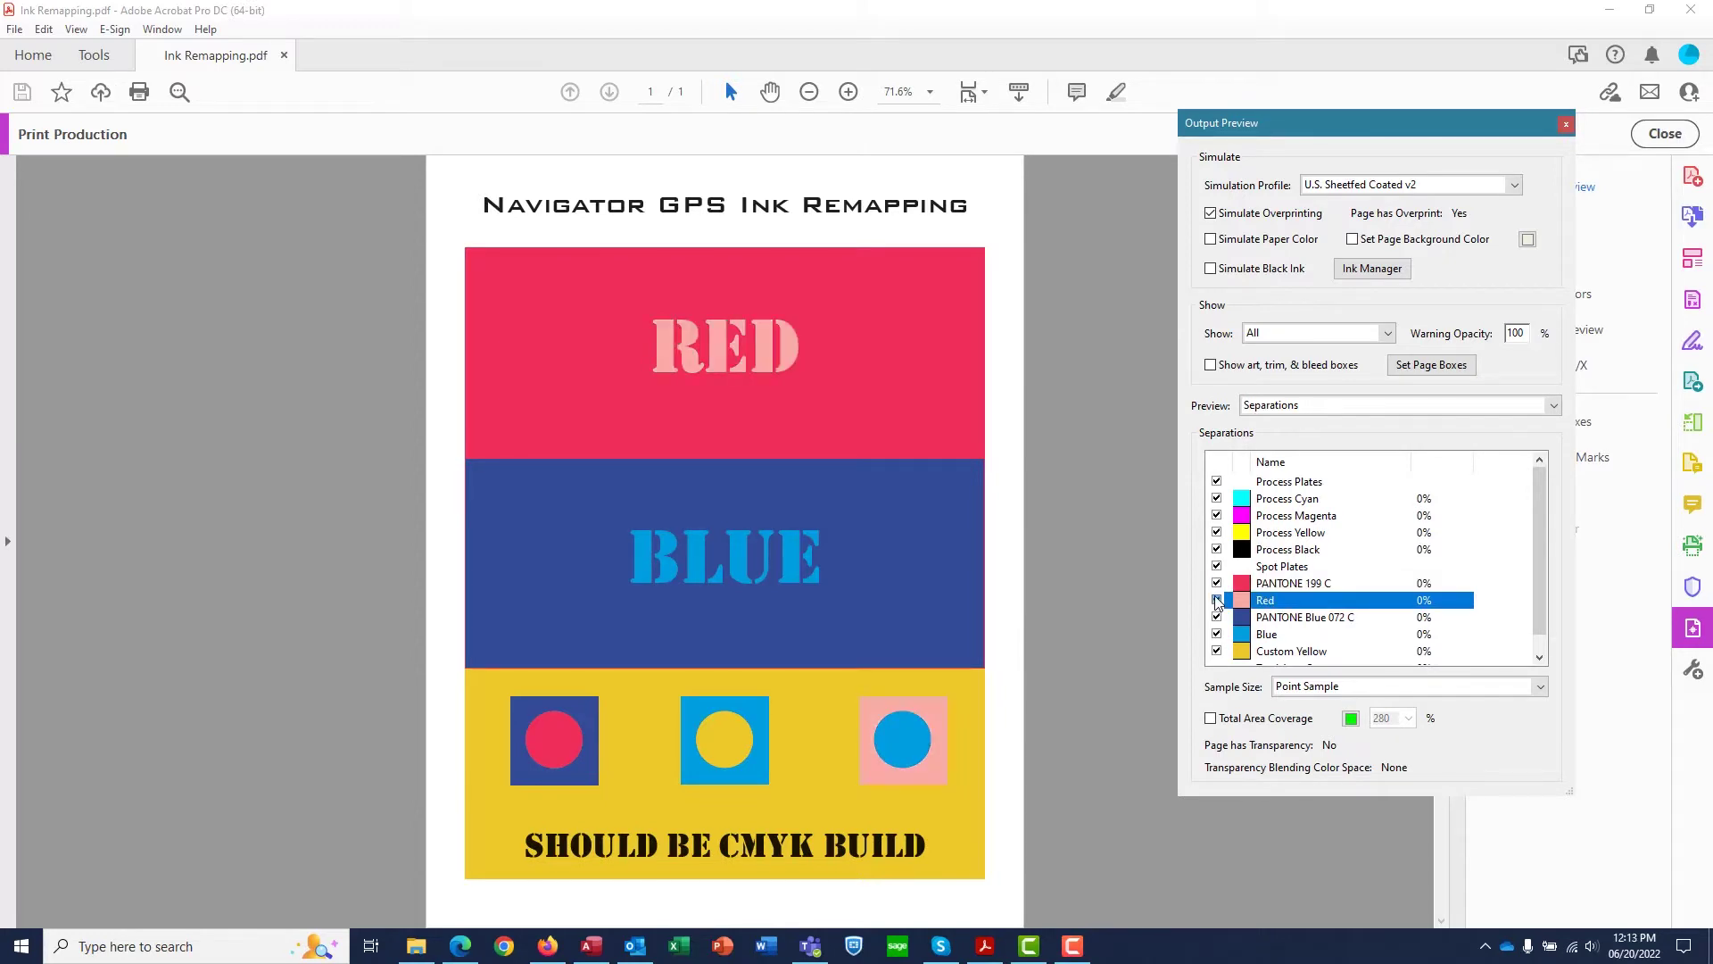
pyautogui.click(1217, 618)
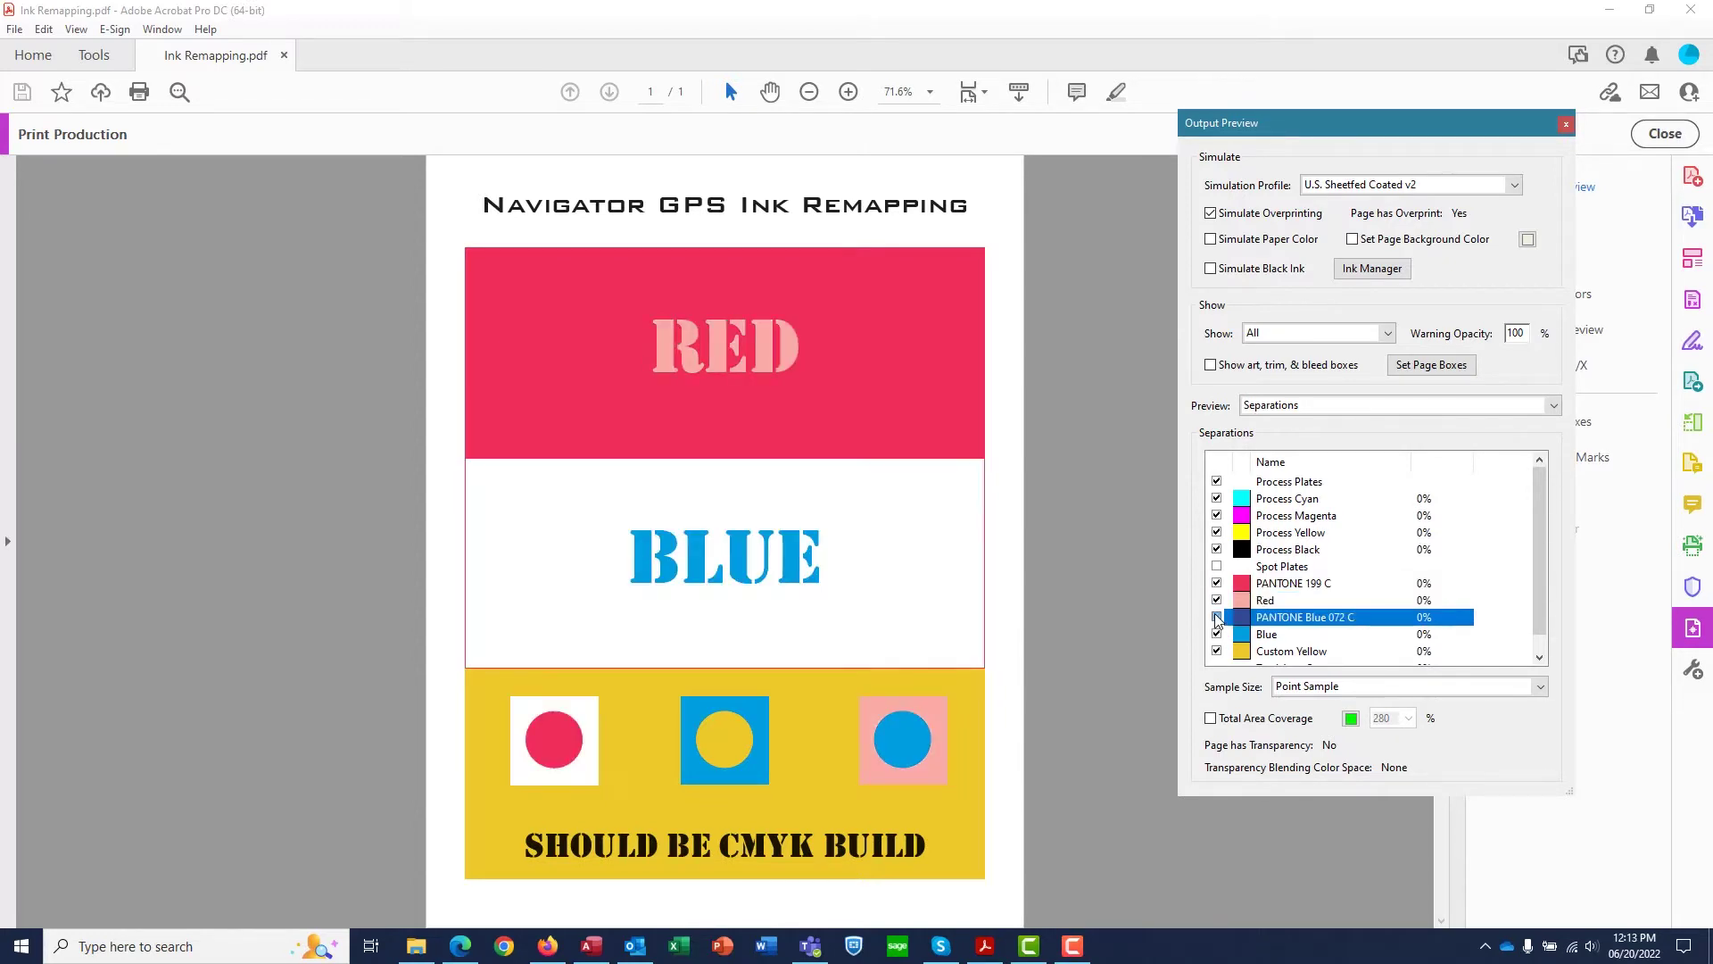
pyautogui.click(1217, 617)
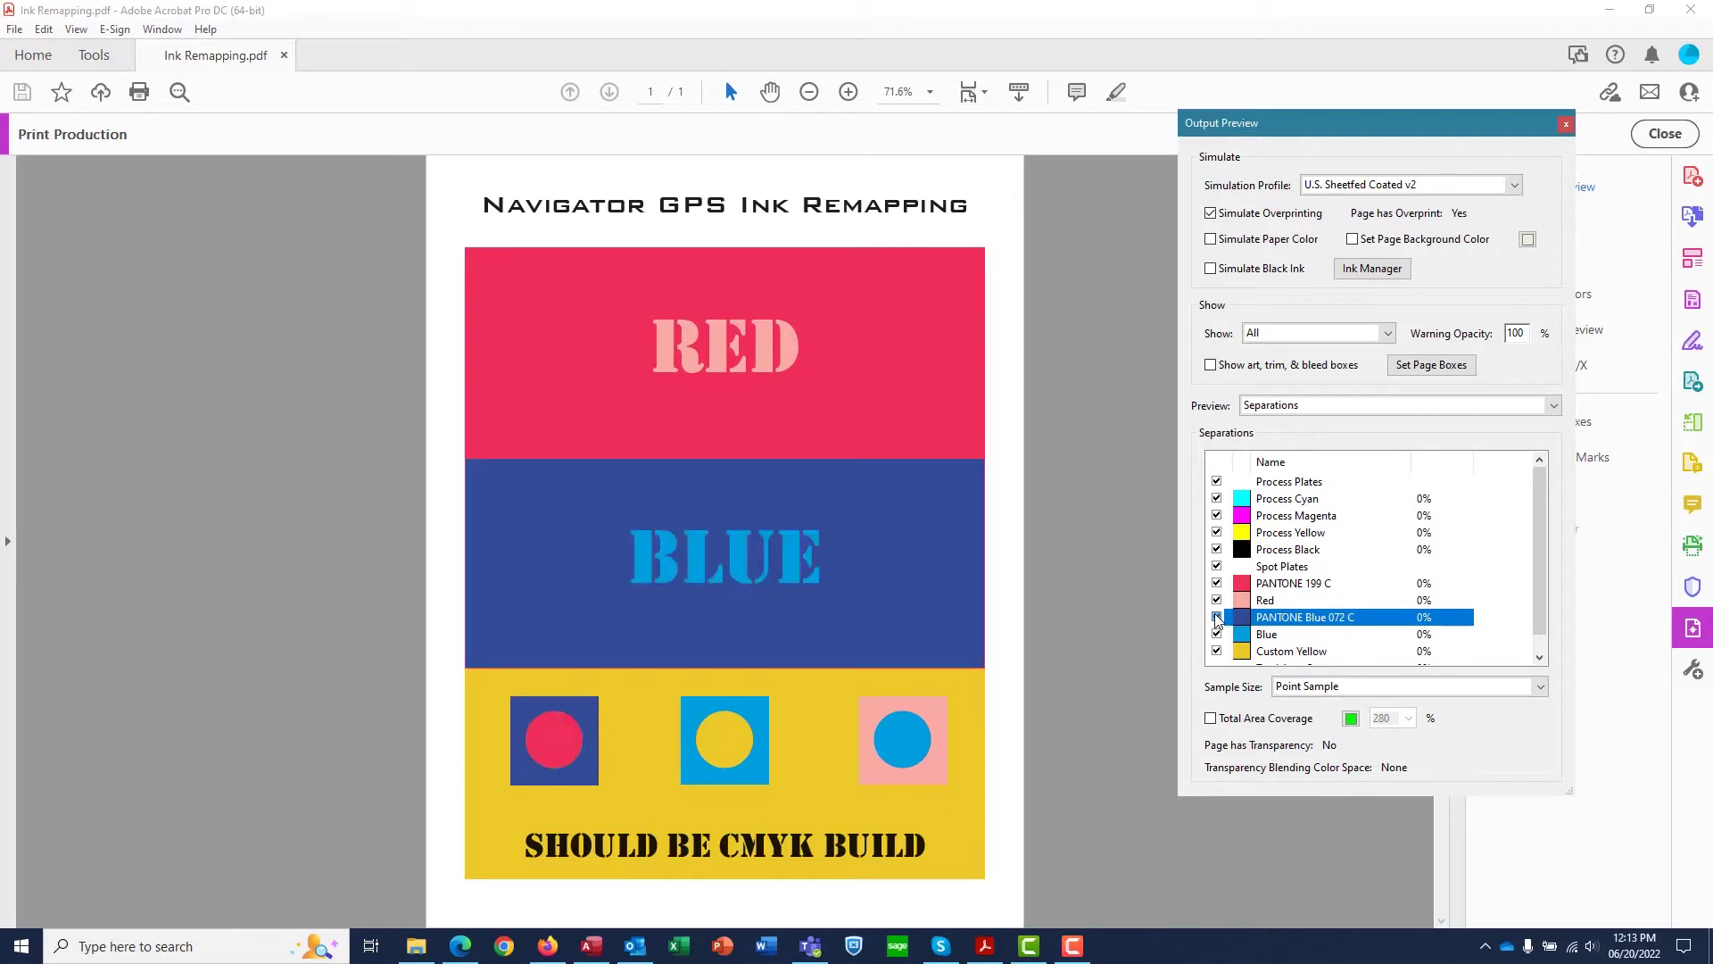
pyautogui.click(1217, 634)
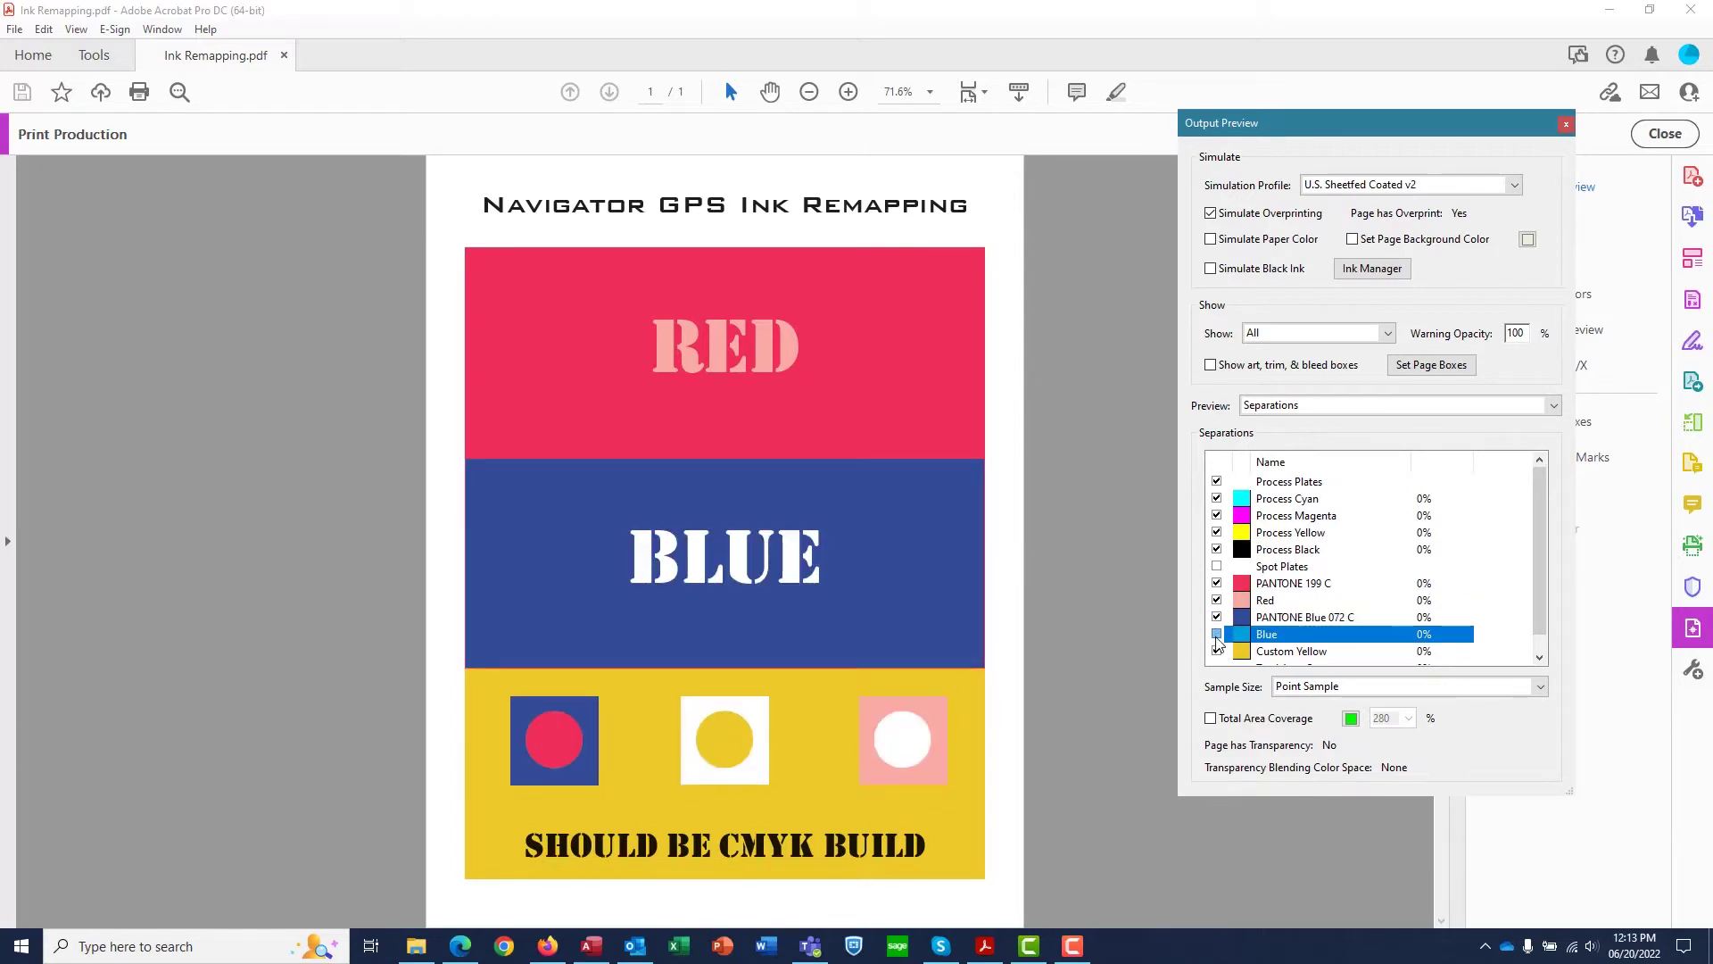
pyautogui.click(1217, 634)
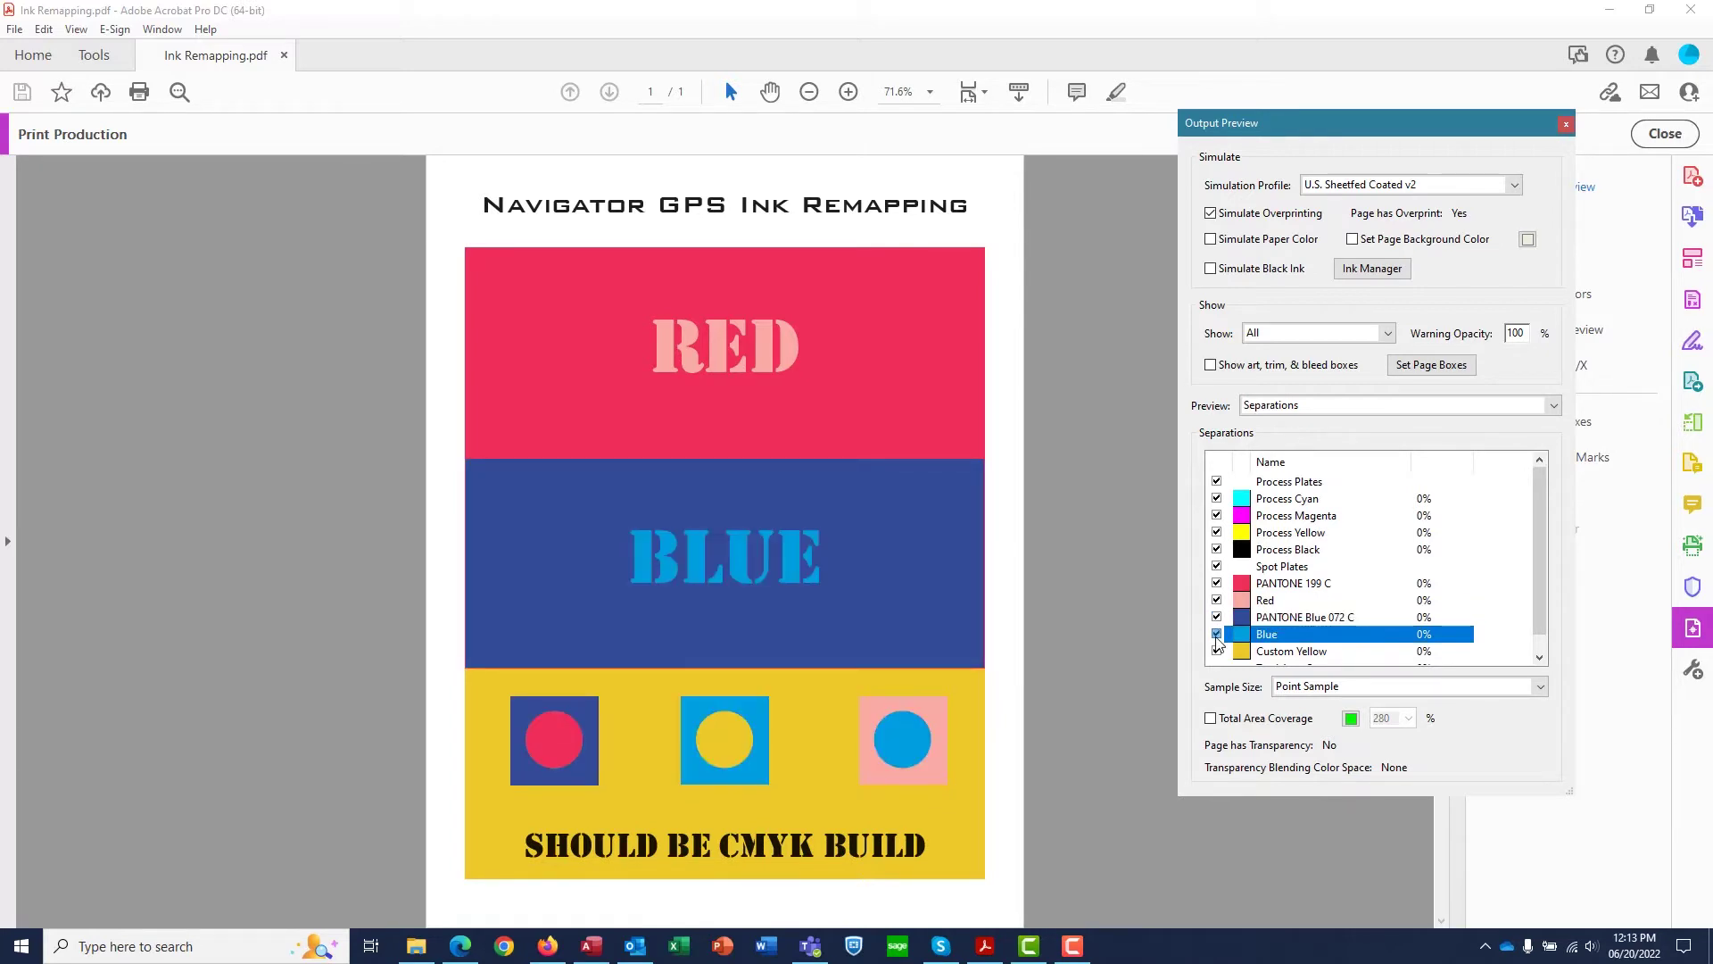
pyautogui.click(1216, 651)
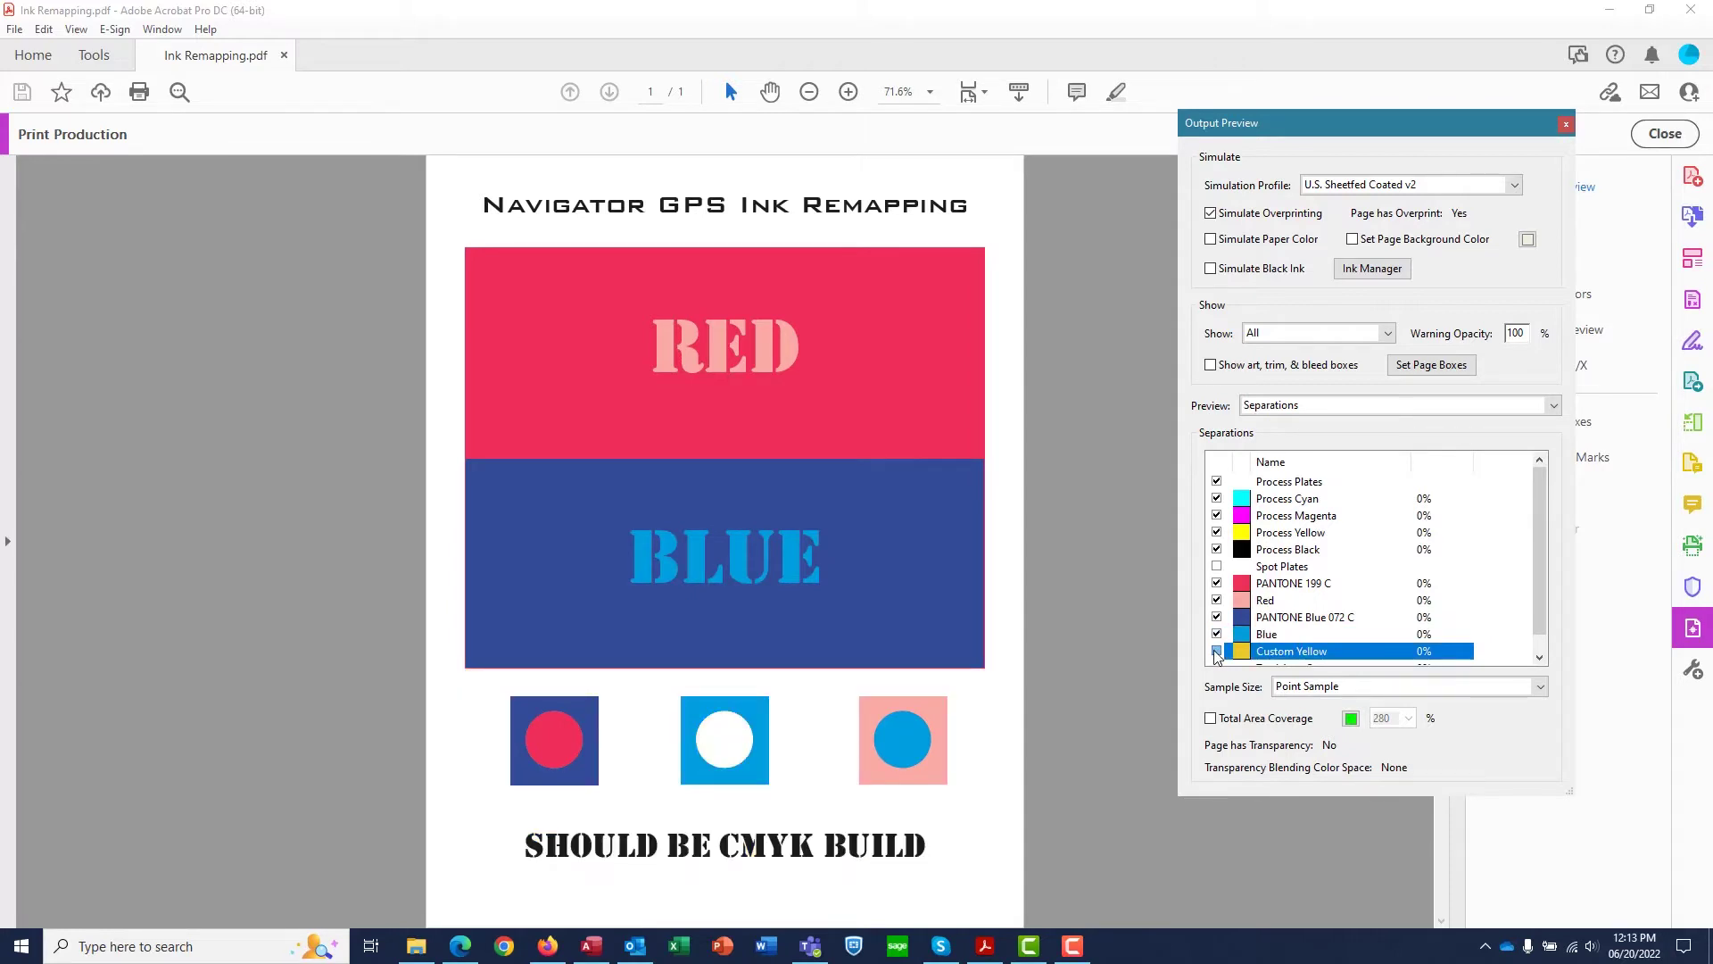
pyautogui.click(1216, 651)
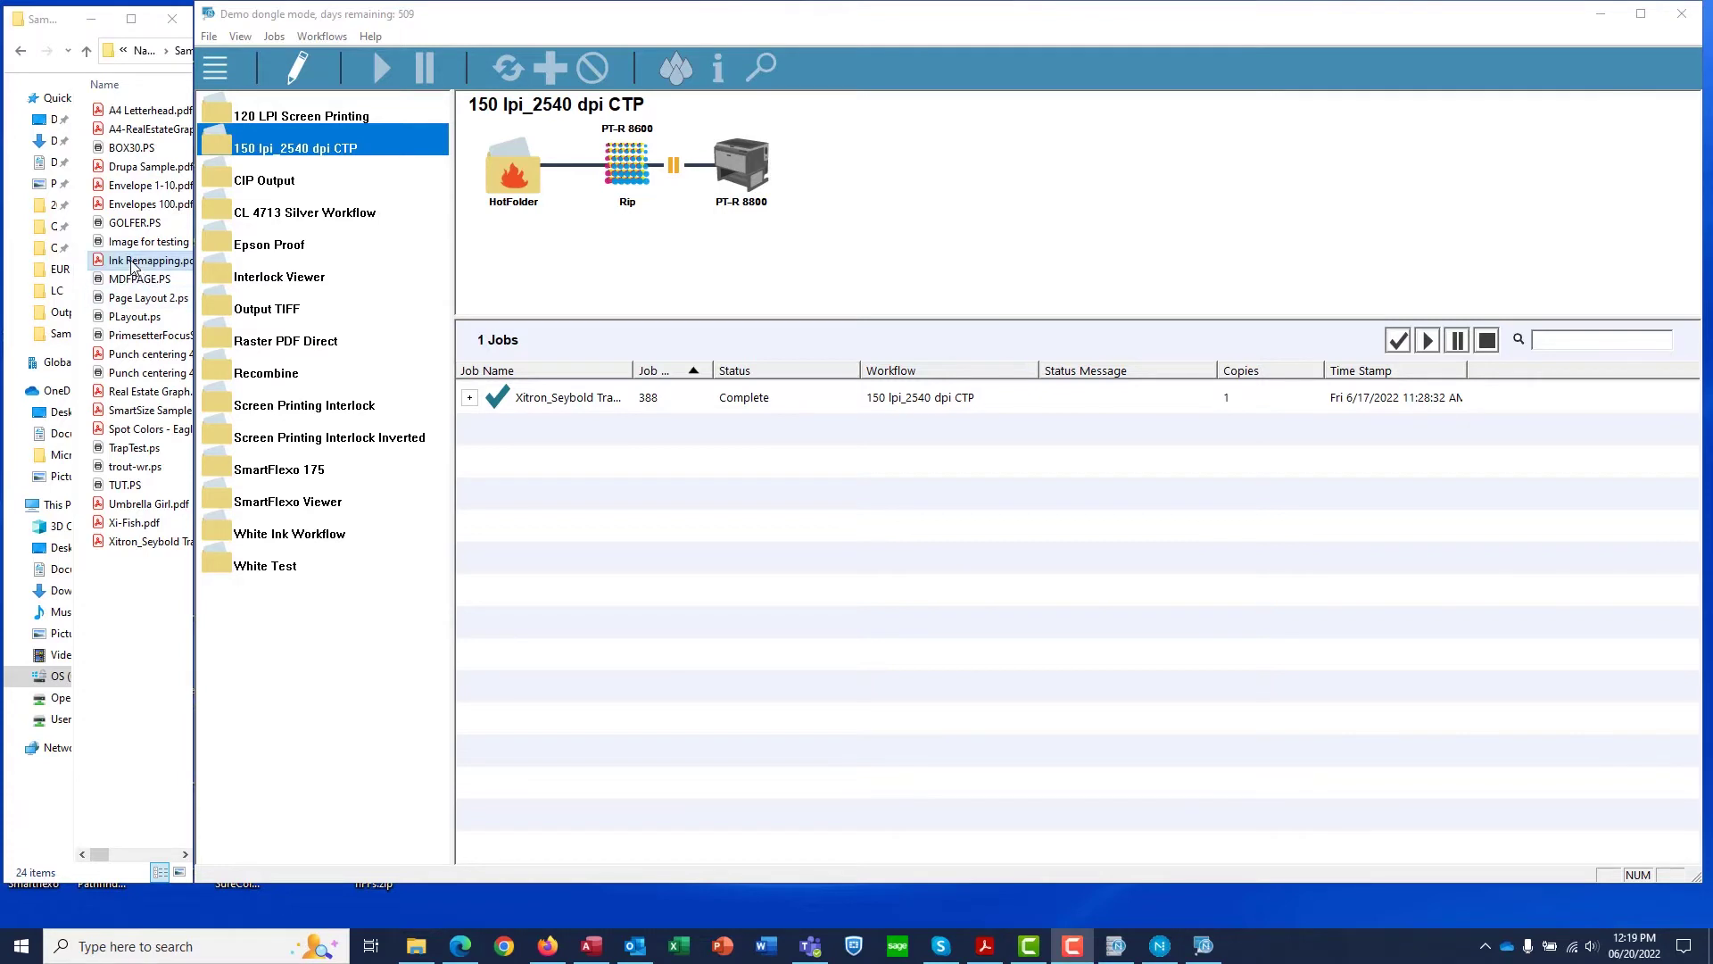
# Step: In Navigator GPS, submit Ink Remapping.pdf to the 150 lpi_2540 dpi CTP workflow and expand the job's Rip separations
pyautogui.moveTo(132, 265)
pyautogui.mouseDown()
pyautogui.moveTo(519, 280)
pyautogui.moveTo(601, 249)
pyautogui.mouseUp()
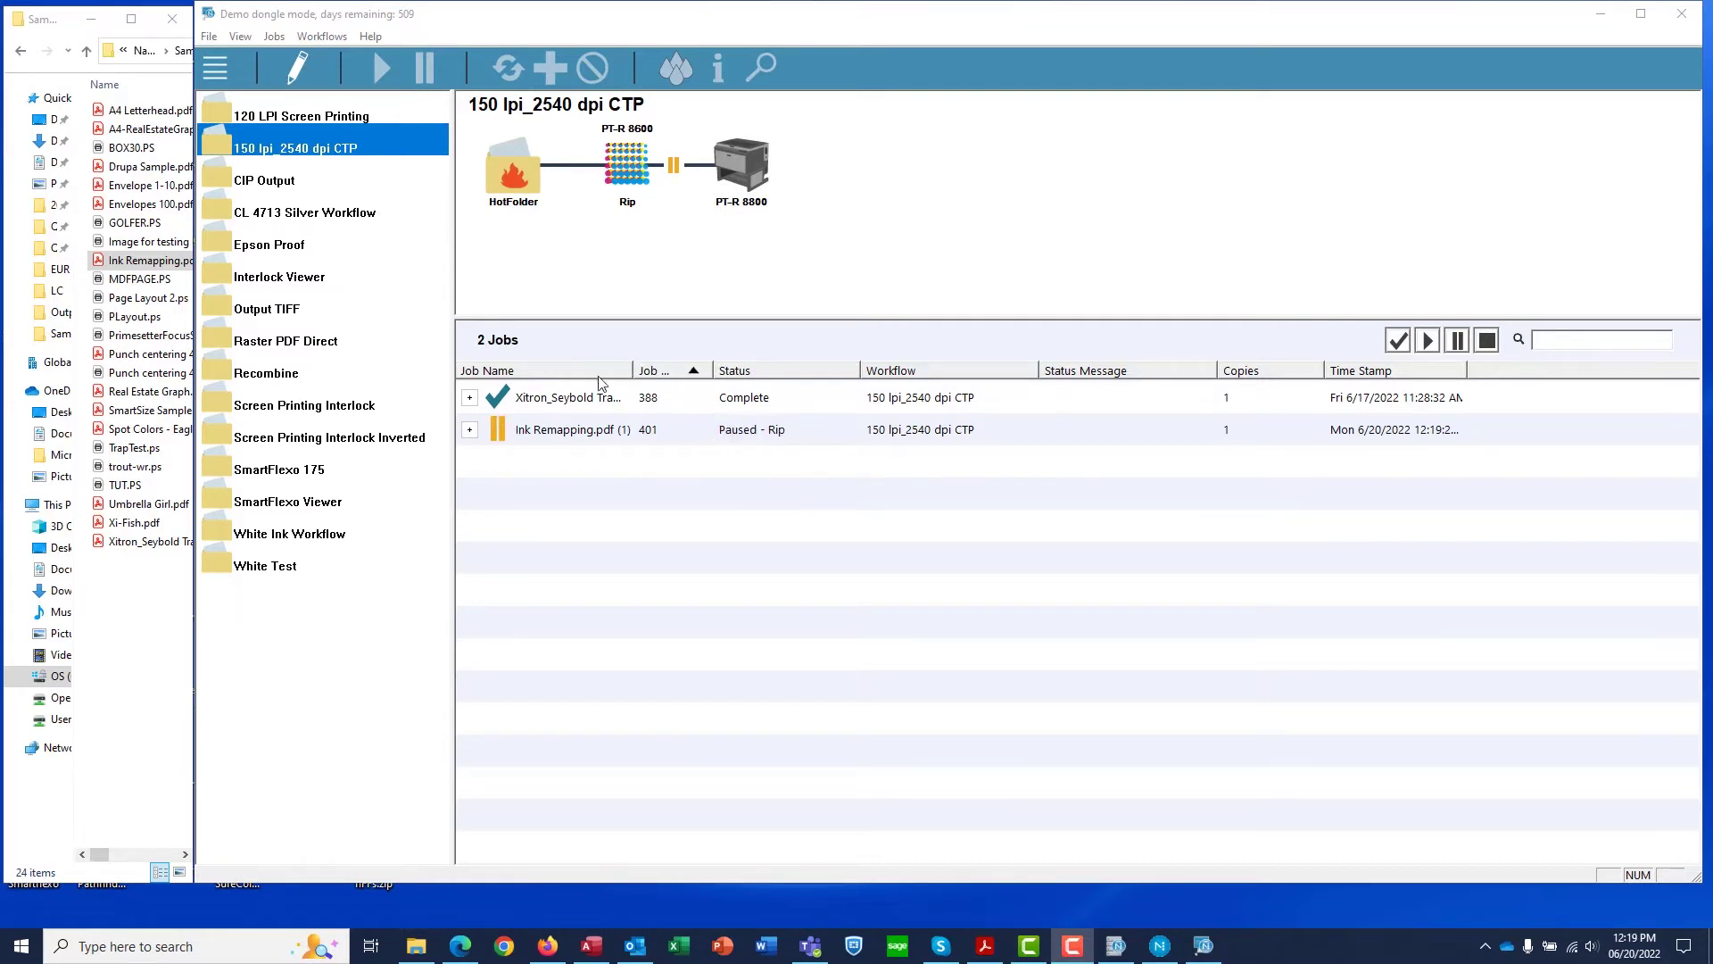
pyautogui.click(469, 430)
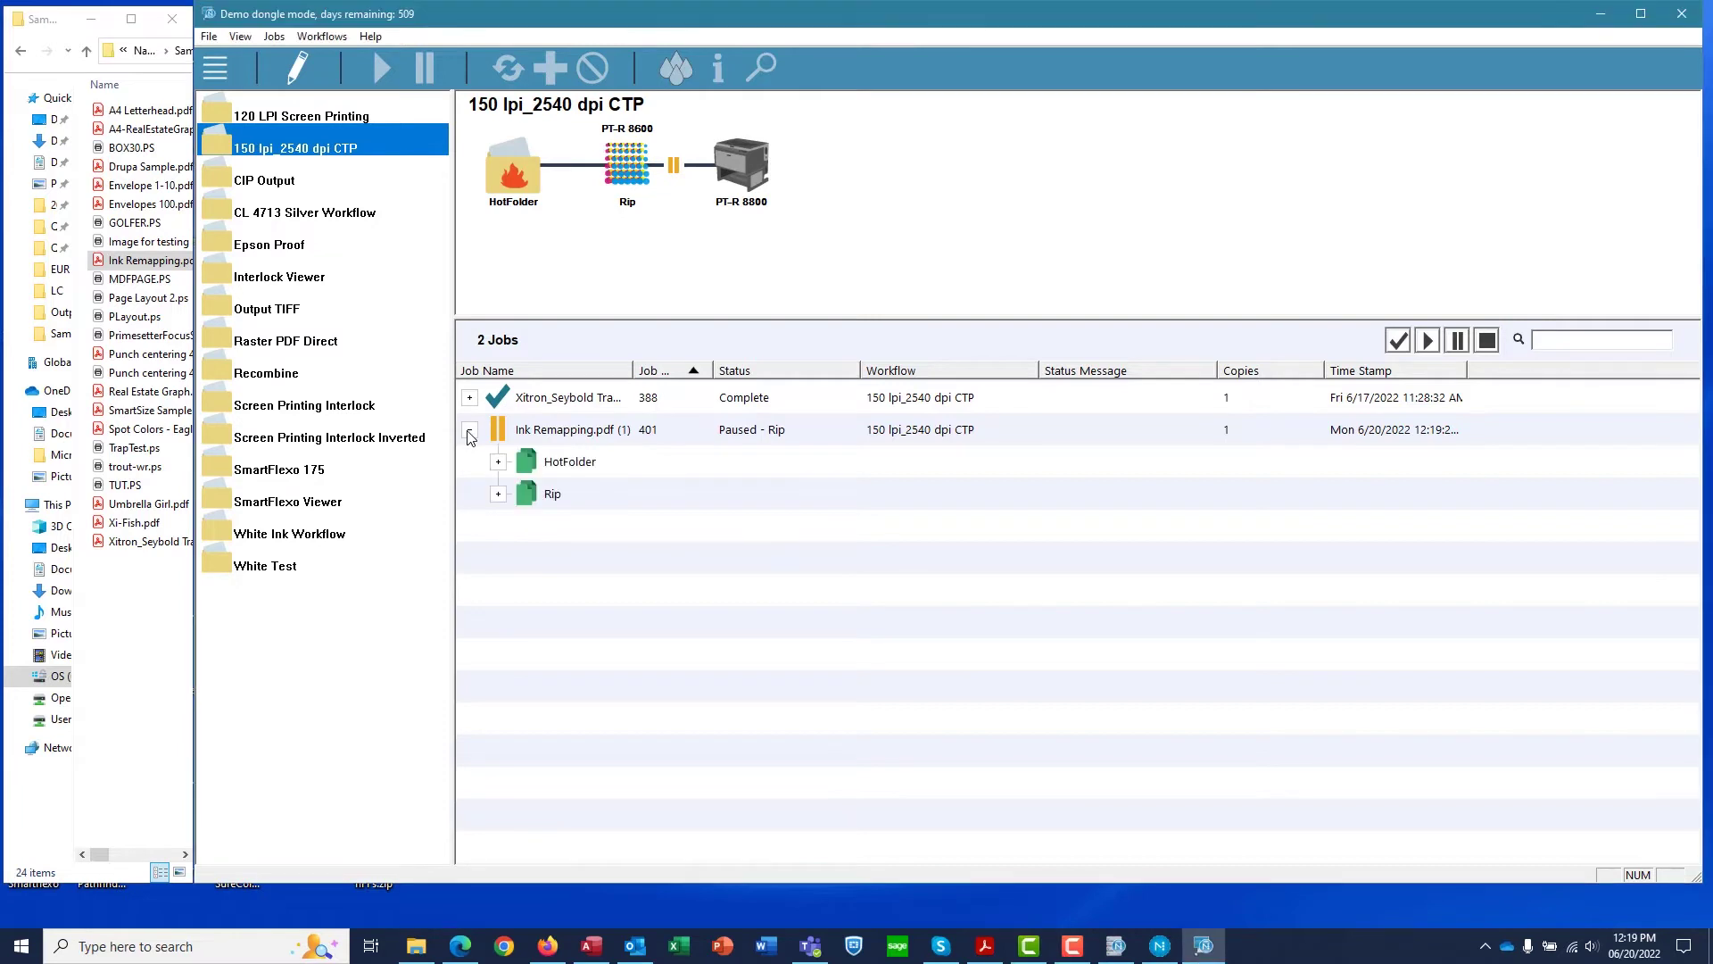
pyautogui.click(499, 495)
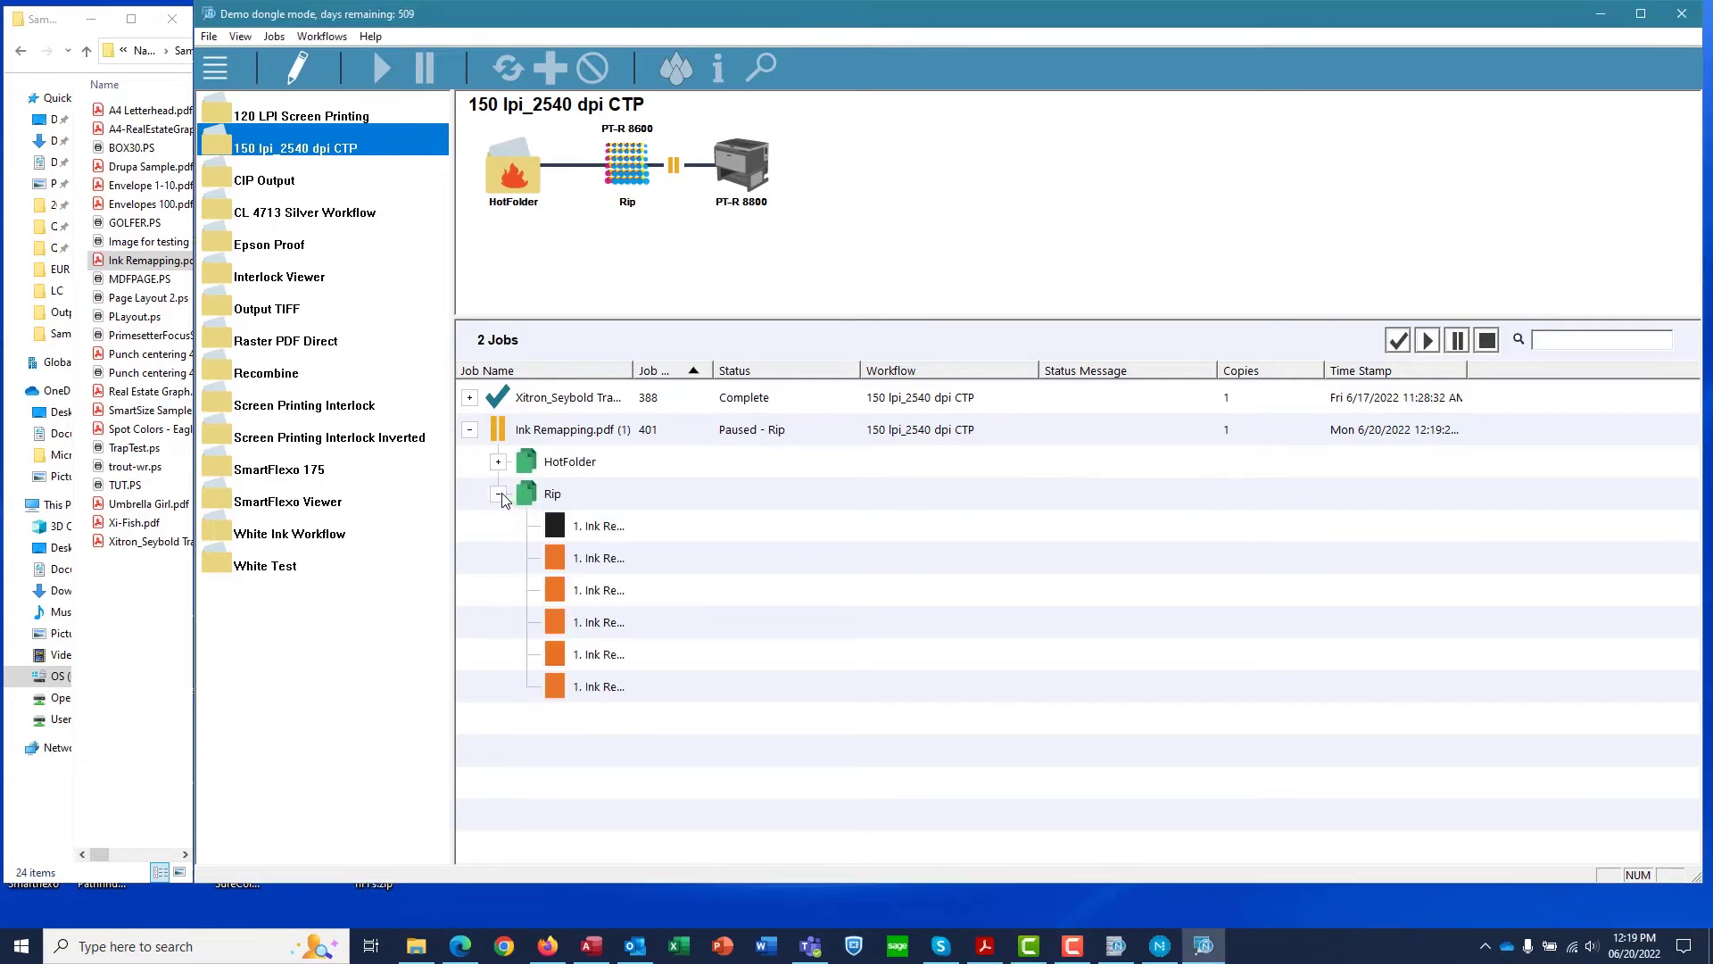
# Step: Preview the ripped Ink Remapping.pdf job and examine each spot separation from PANTONE 199 C to Custom Yellow, then close the preview
pyautogui.click(607, 425)
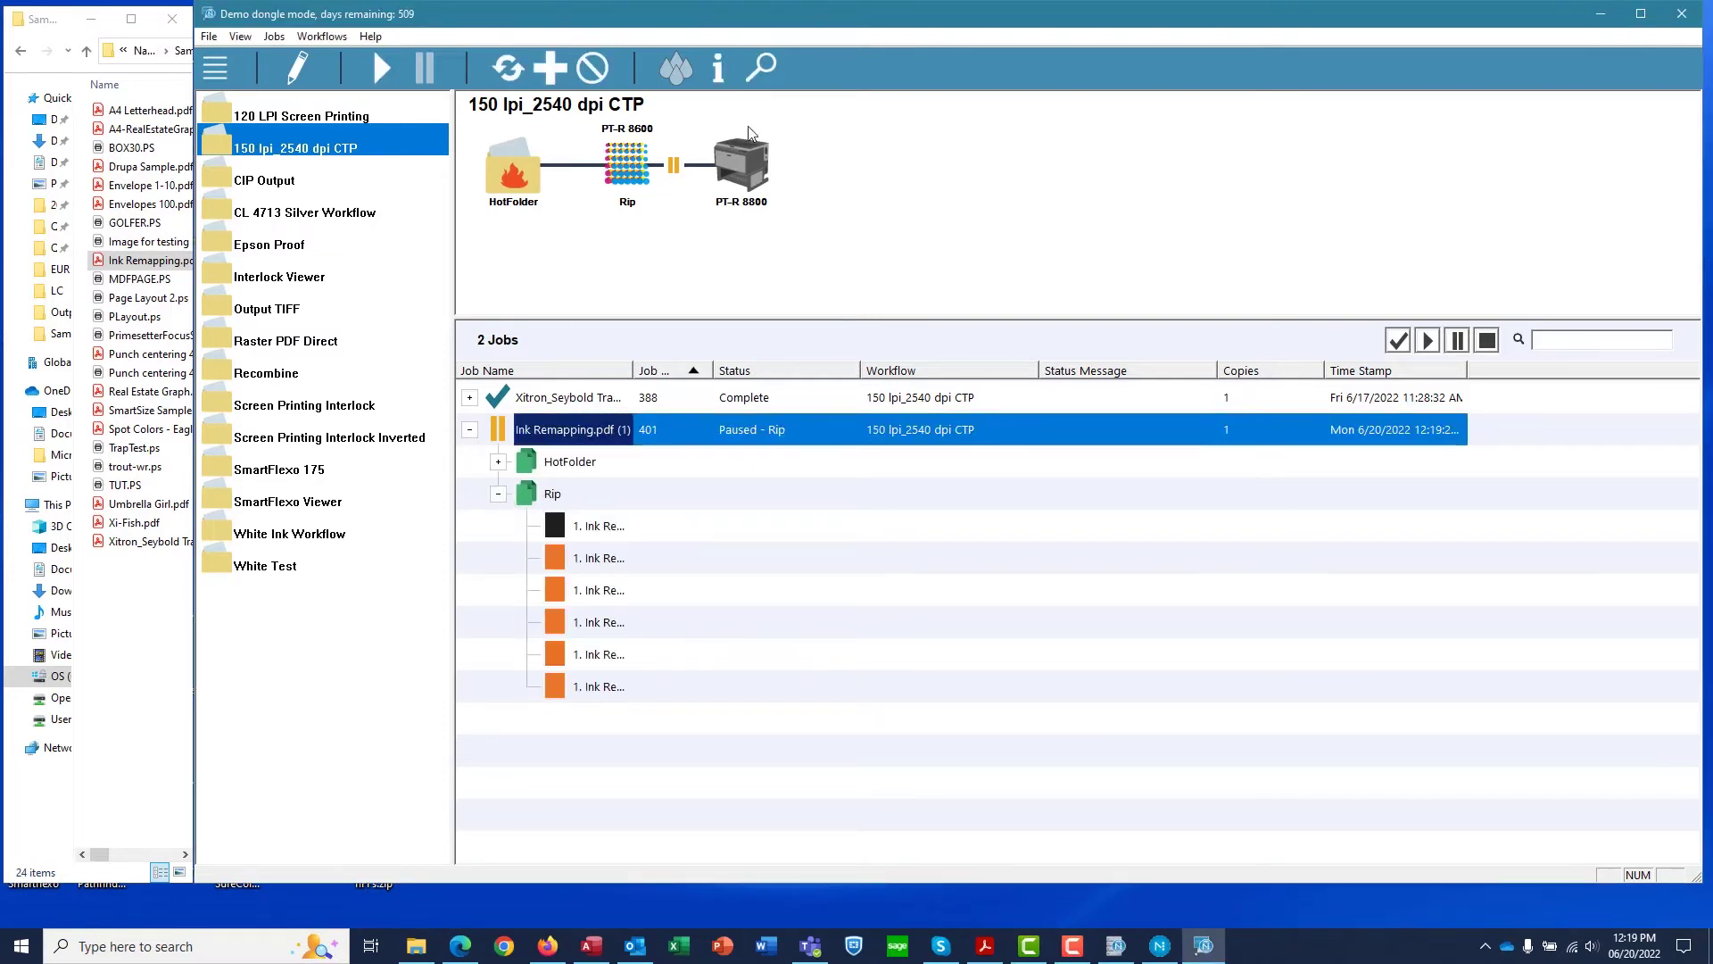
pyautogui.click(760, 73)
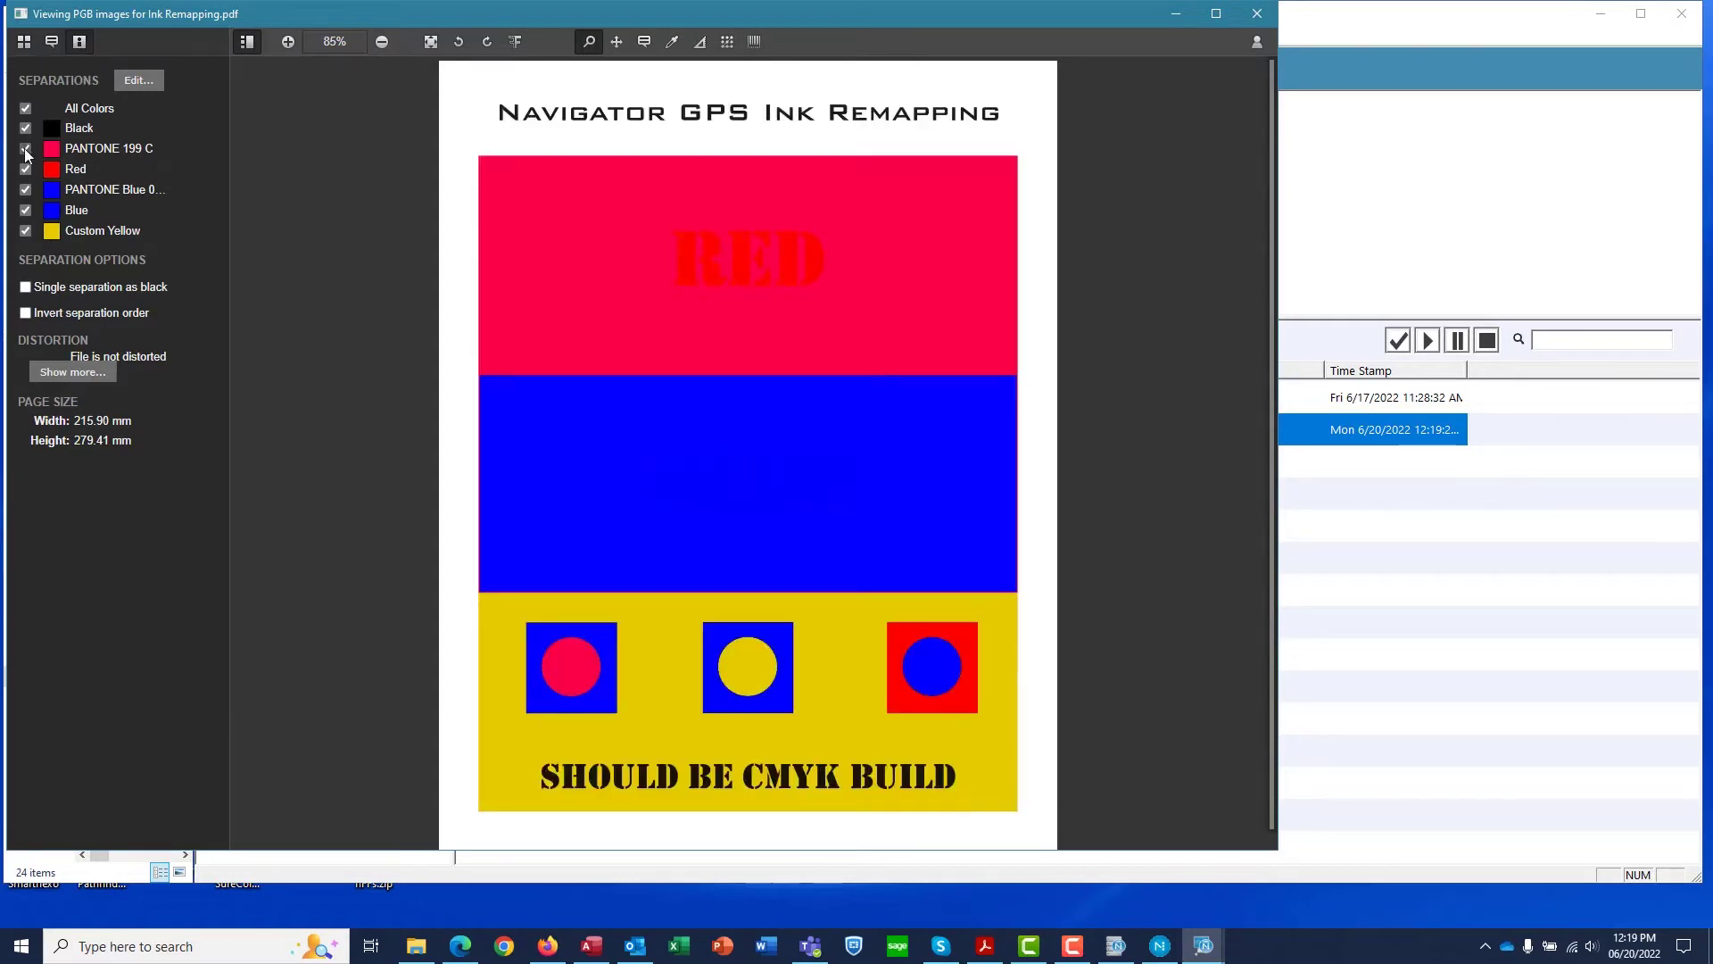
pyautogui.click(25, 148)
pyautogui.click(24, 149)
pyautogui.click(25, 169)
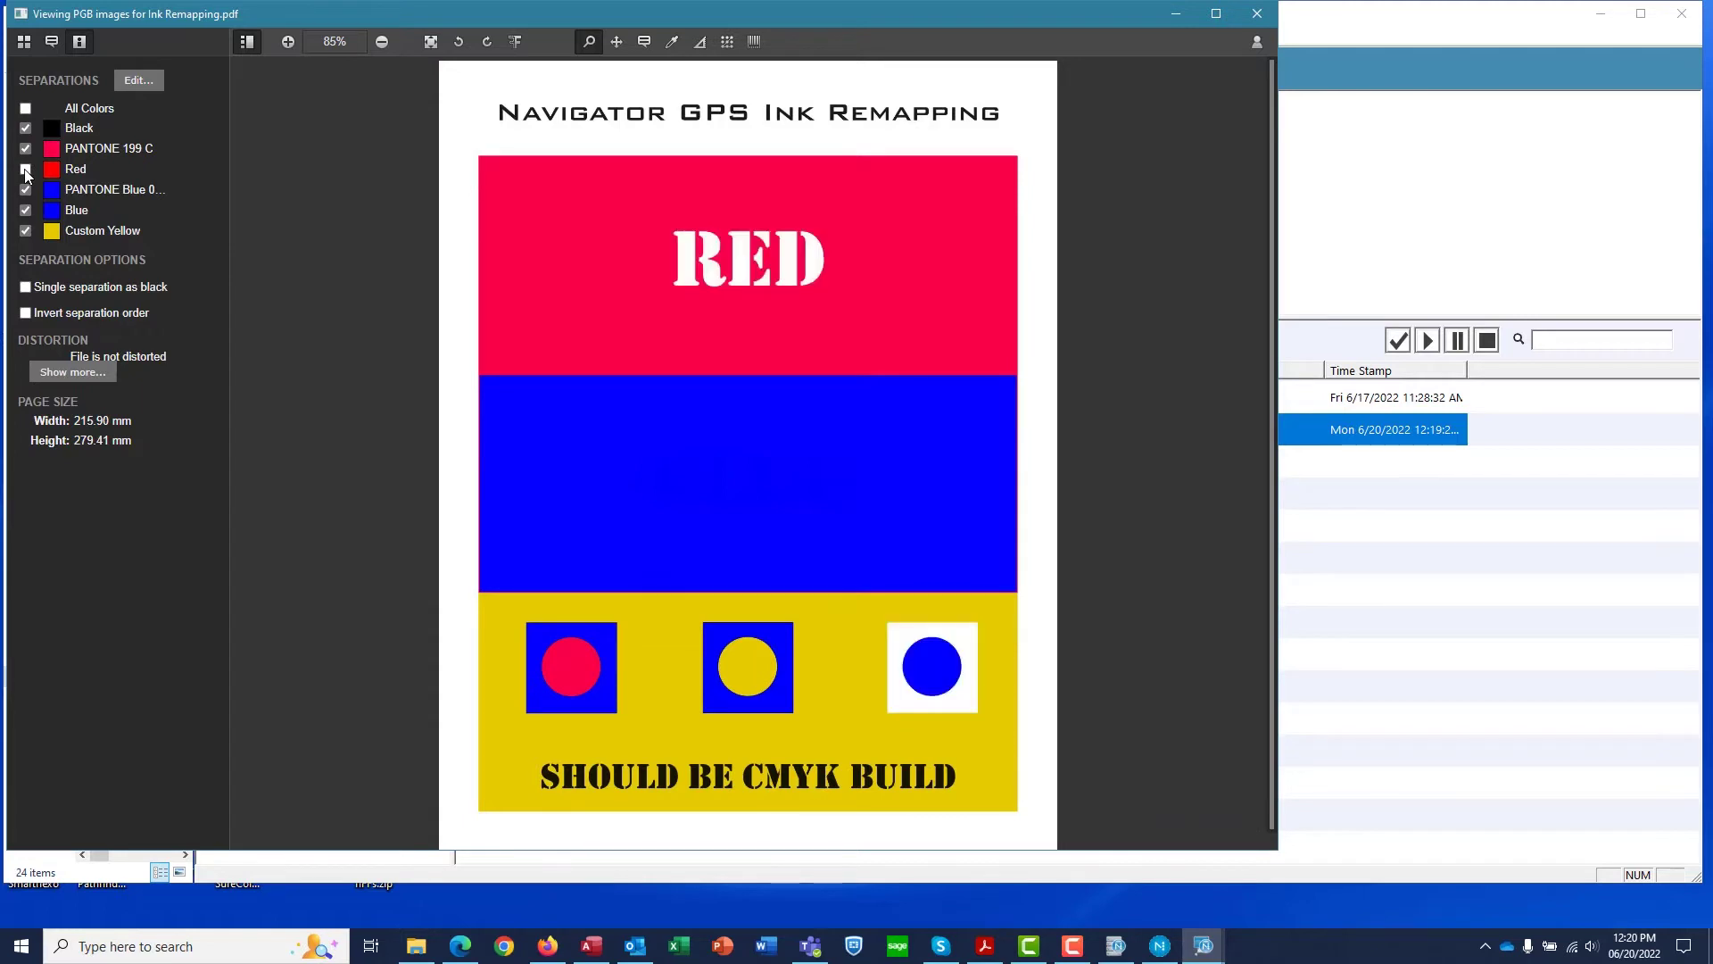
pyautogui.click(25, 170)
pyautogui.click(25, 190)
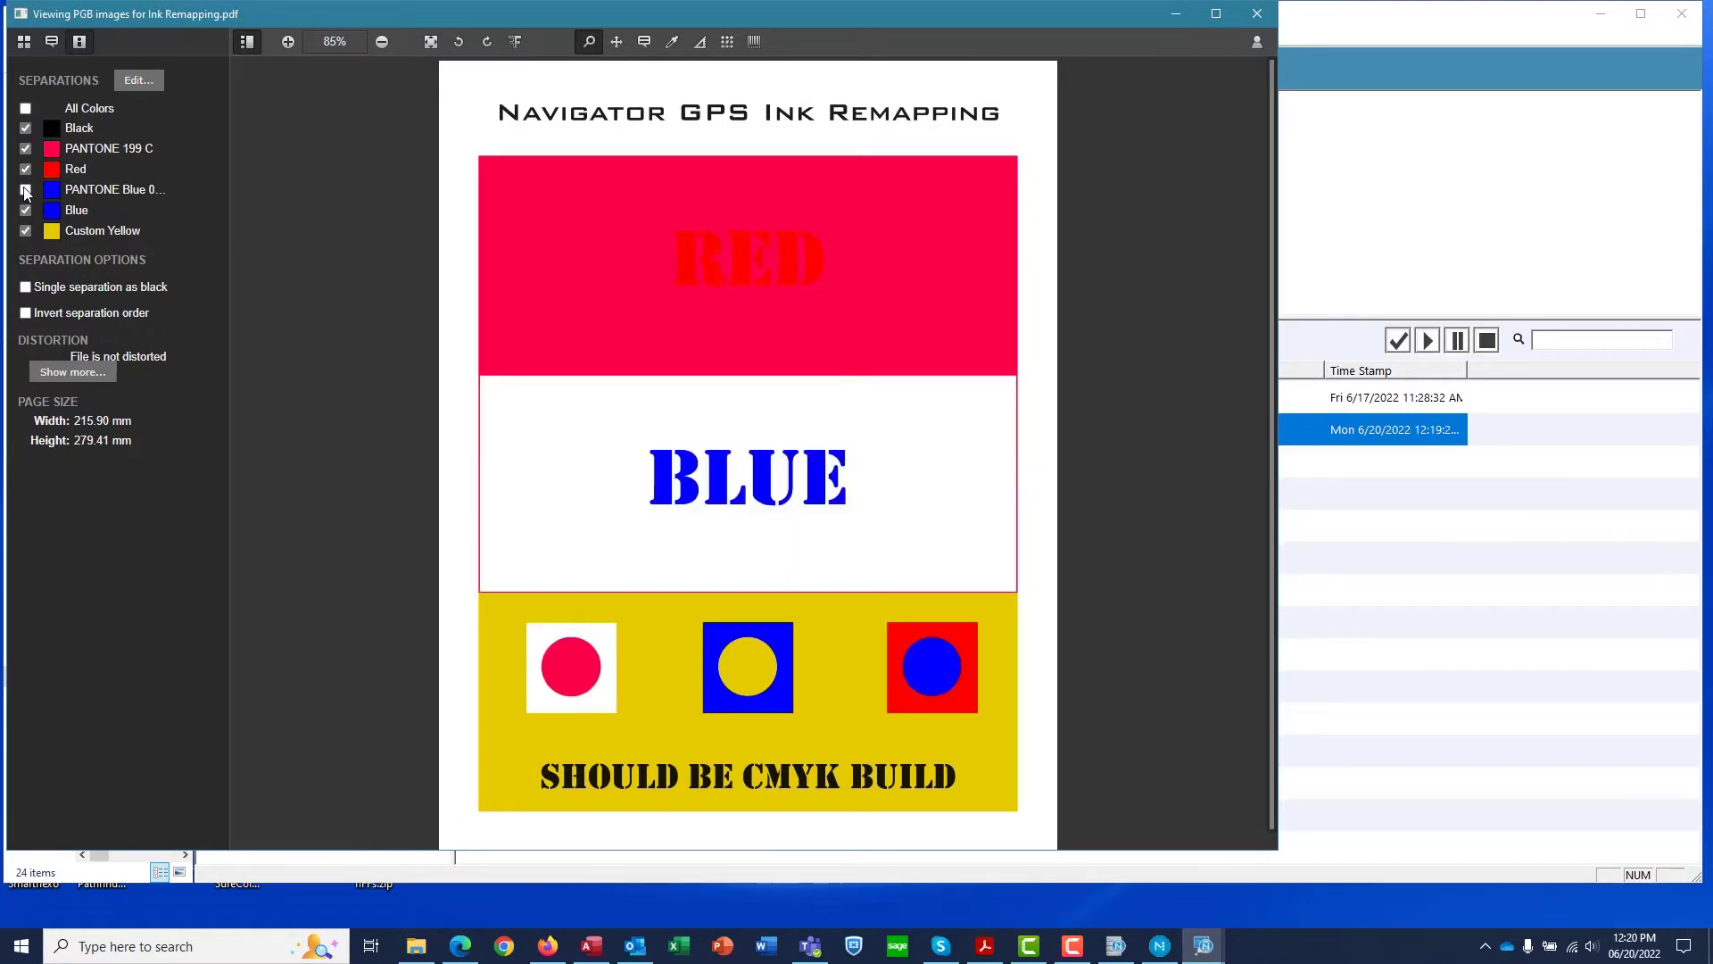
pyautogui.click(25, 190)
pyautogui.click(25, 212)
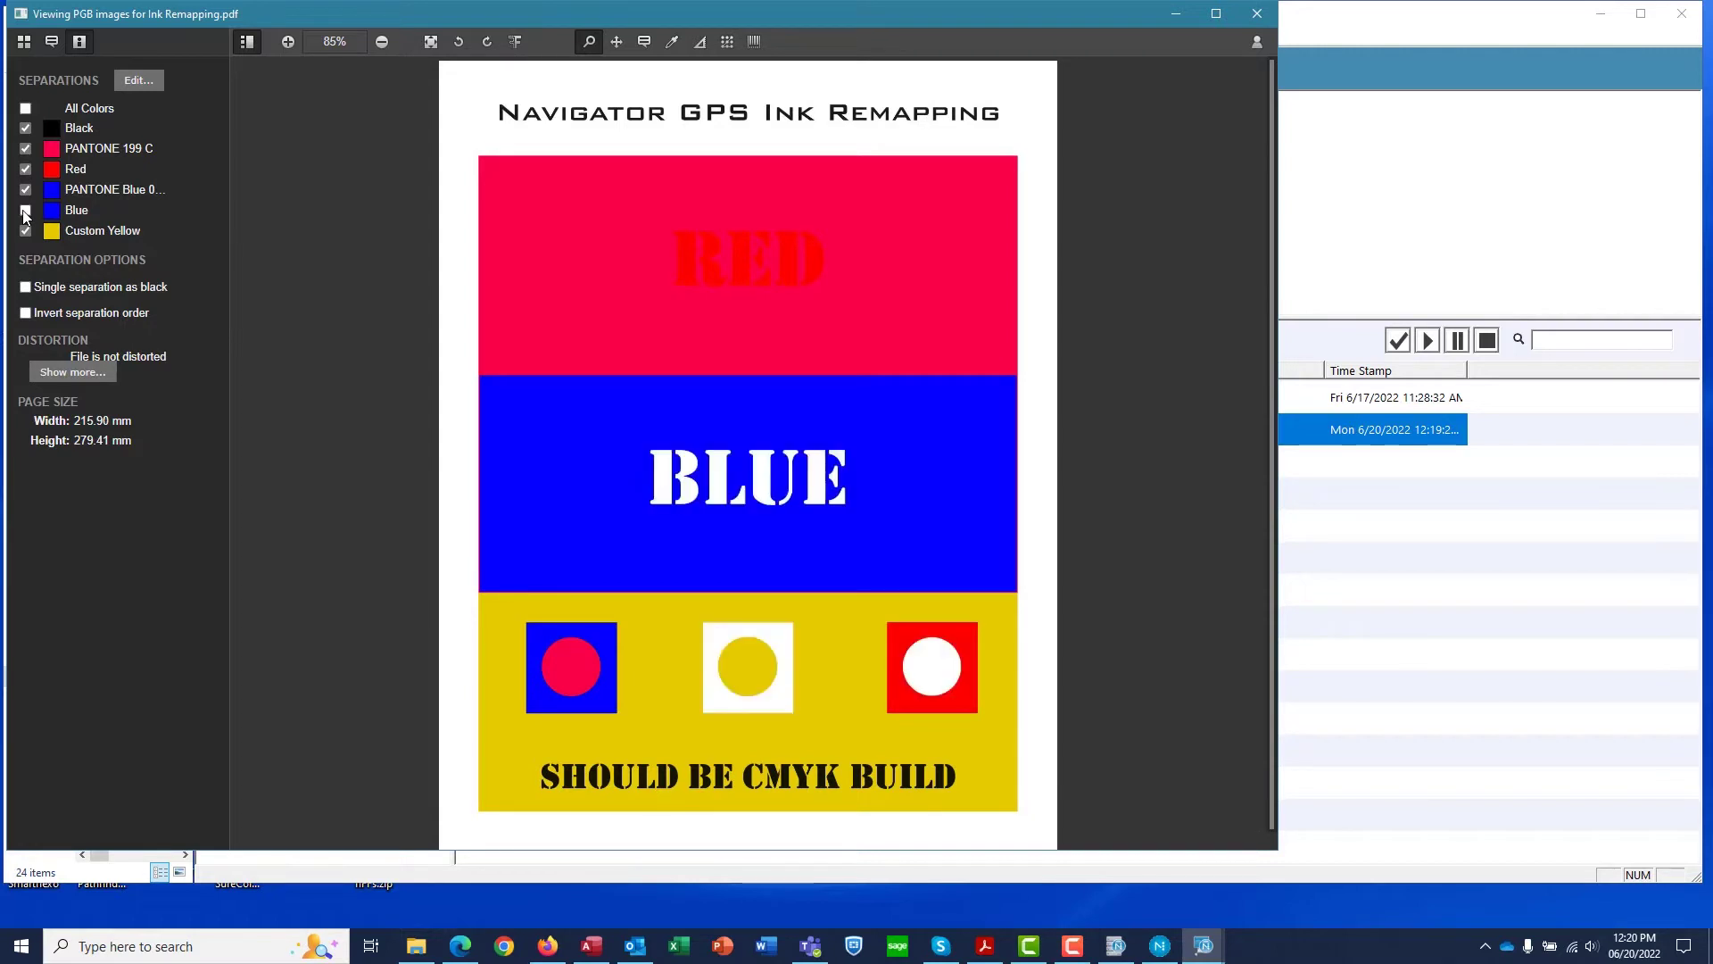
pyautogui.click(25, 211)
pyautogui.click(26, 232)
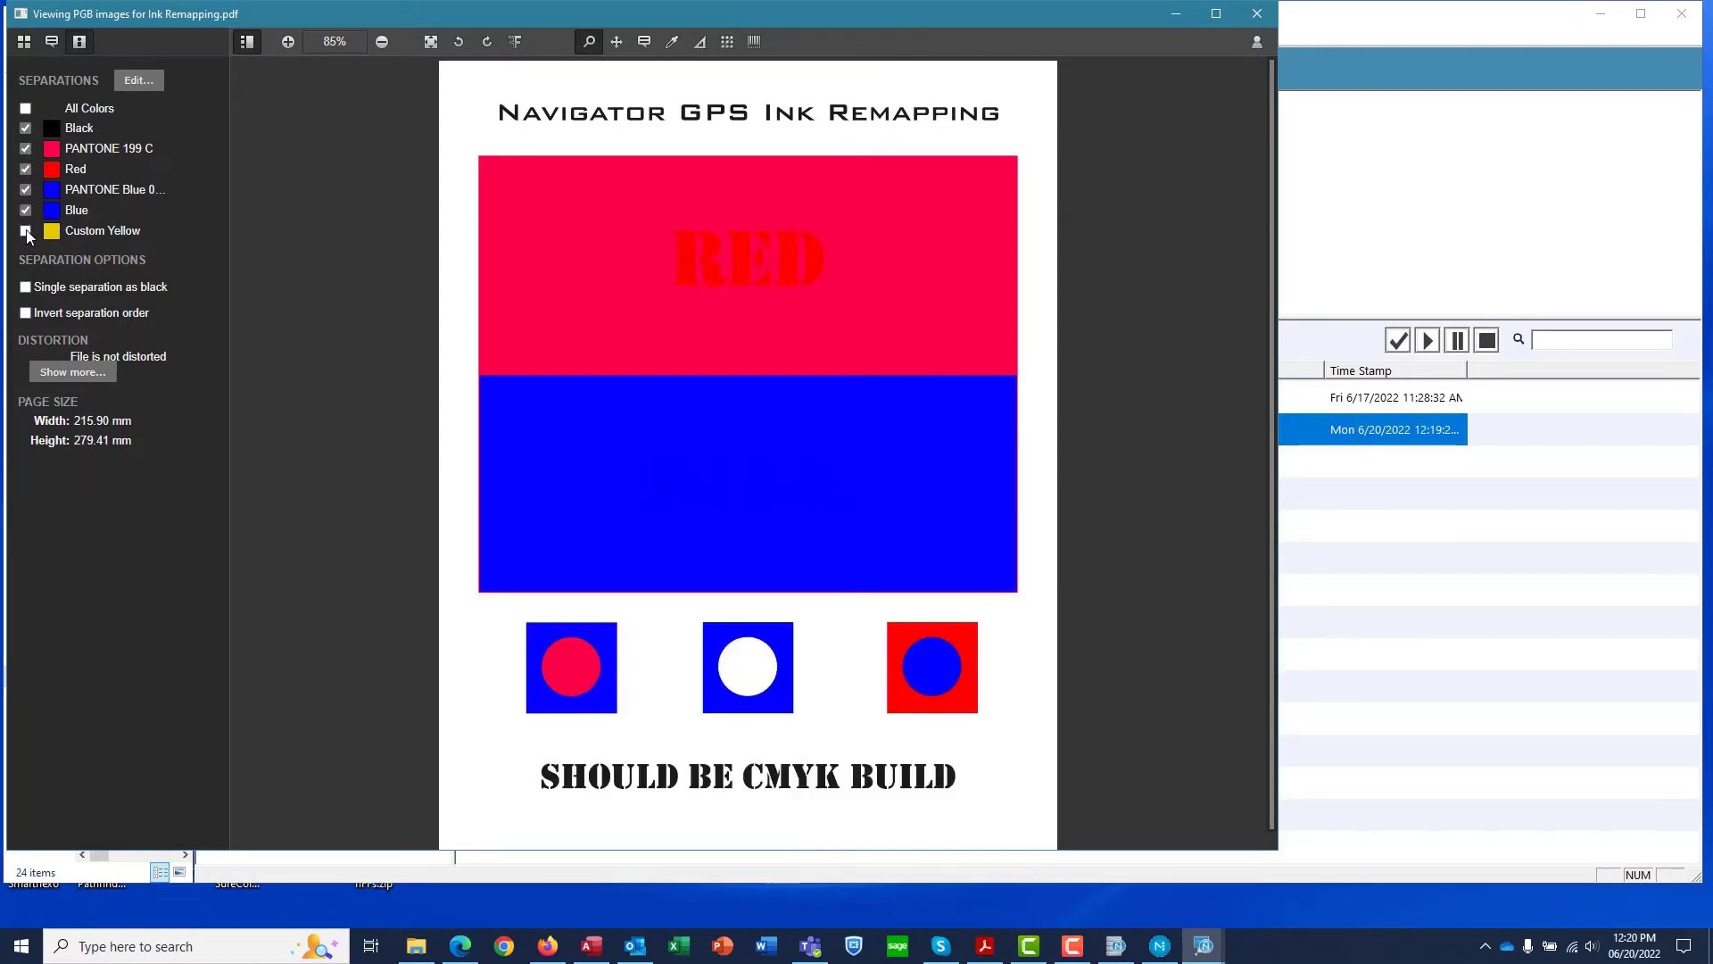
pyautogui.click(26, 232)
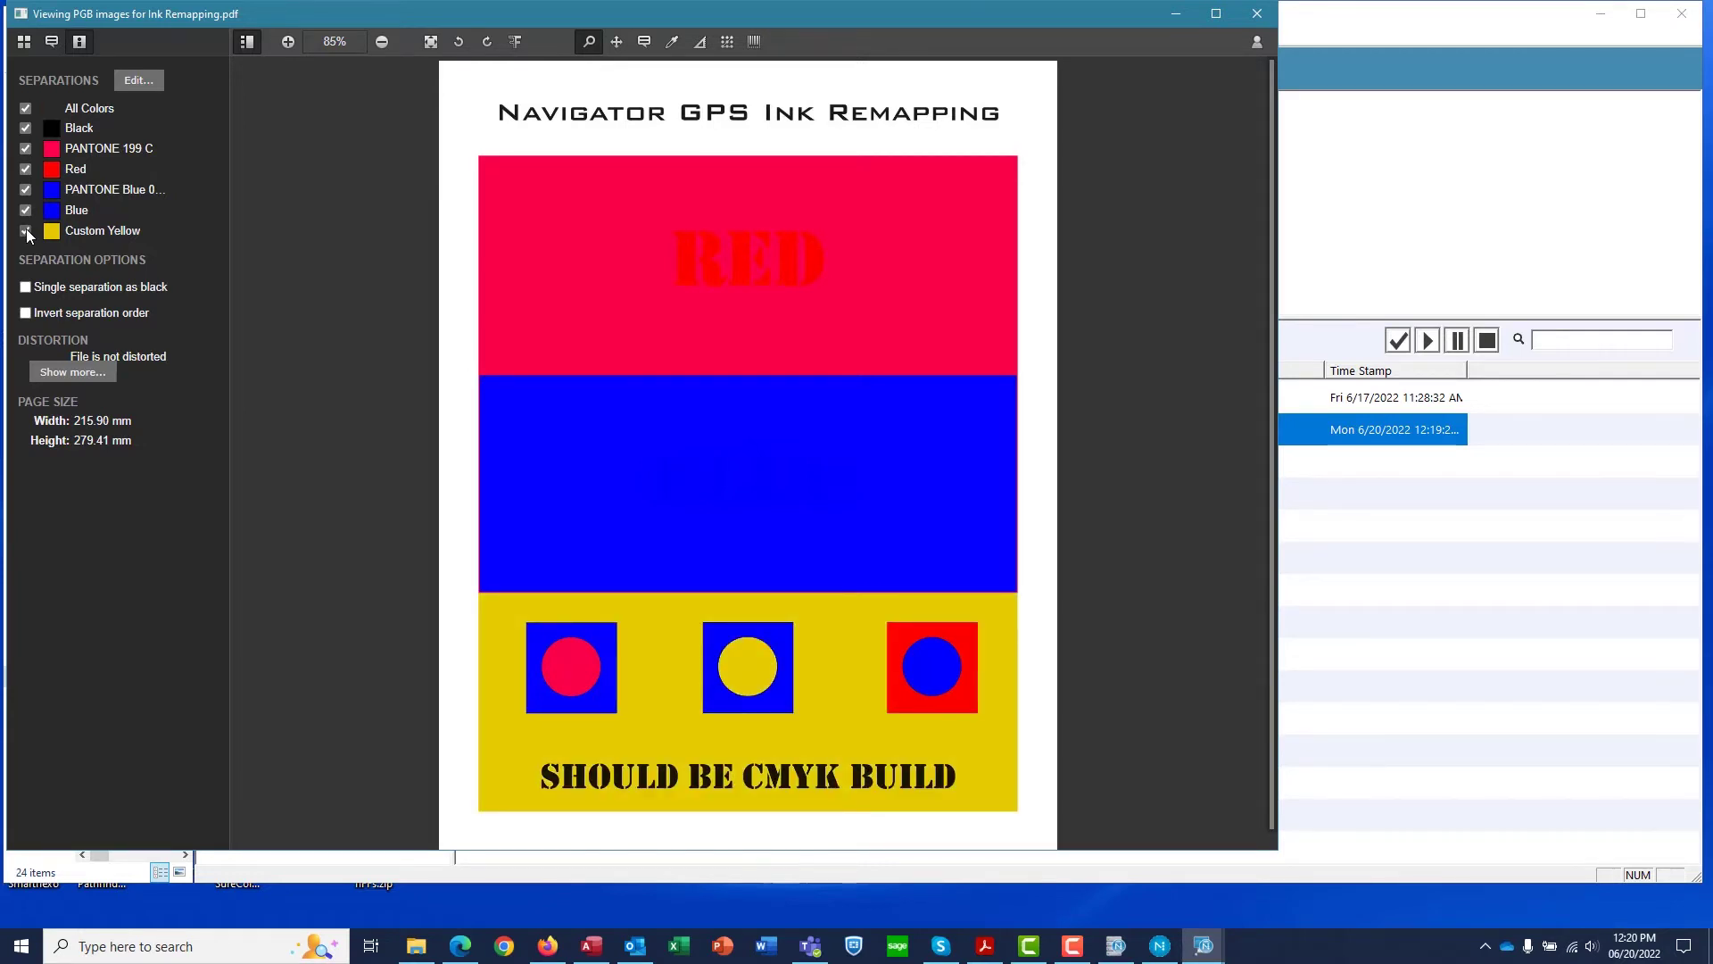
pyautogui.click(1254, 19)
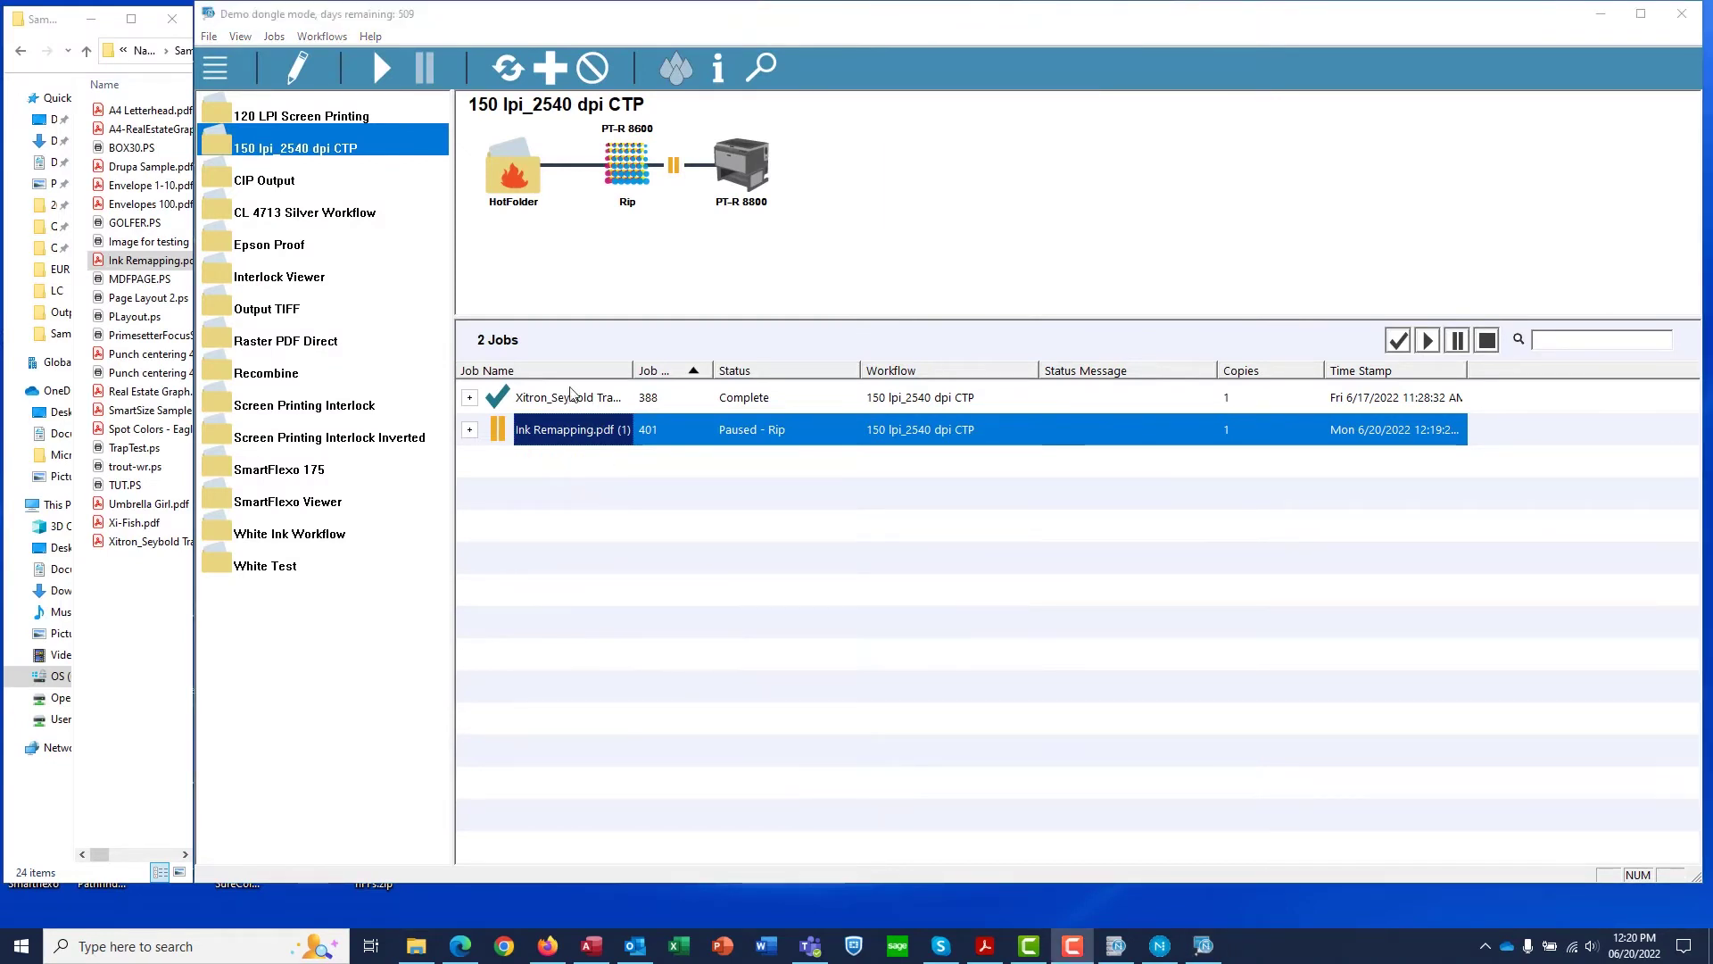
# Step: Edit the 150 lpi_2540 dpi CTP workflow to insert an Ink Remapping step between HotFolder and Rip
pyautogui.click(297, 70)
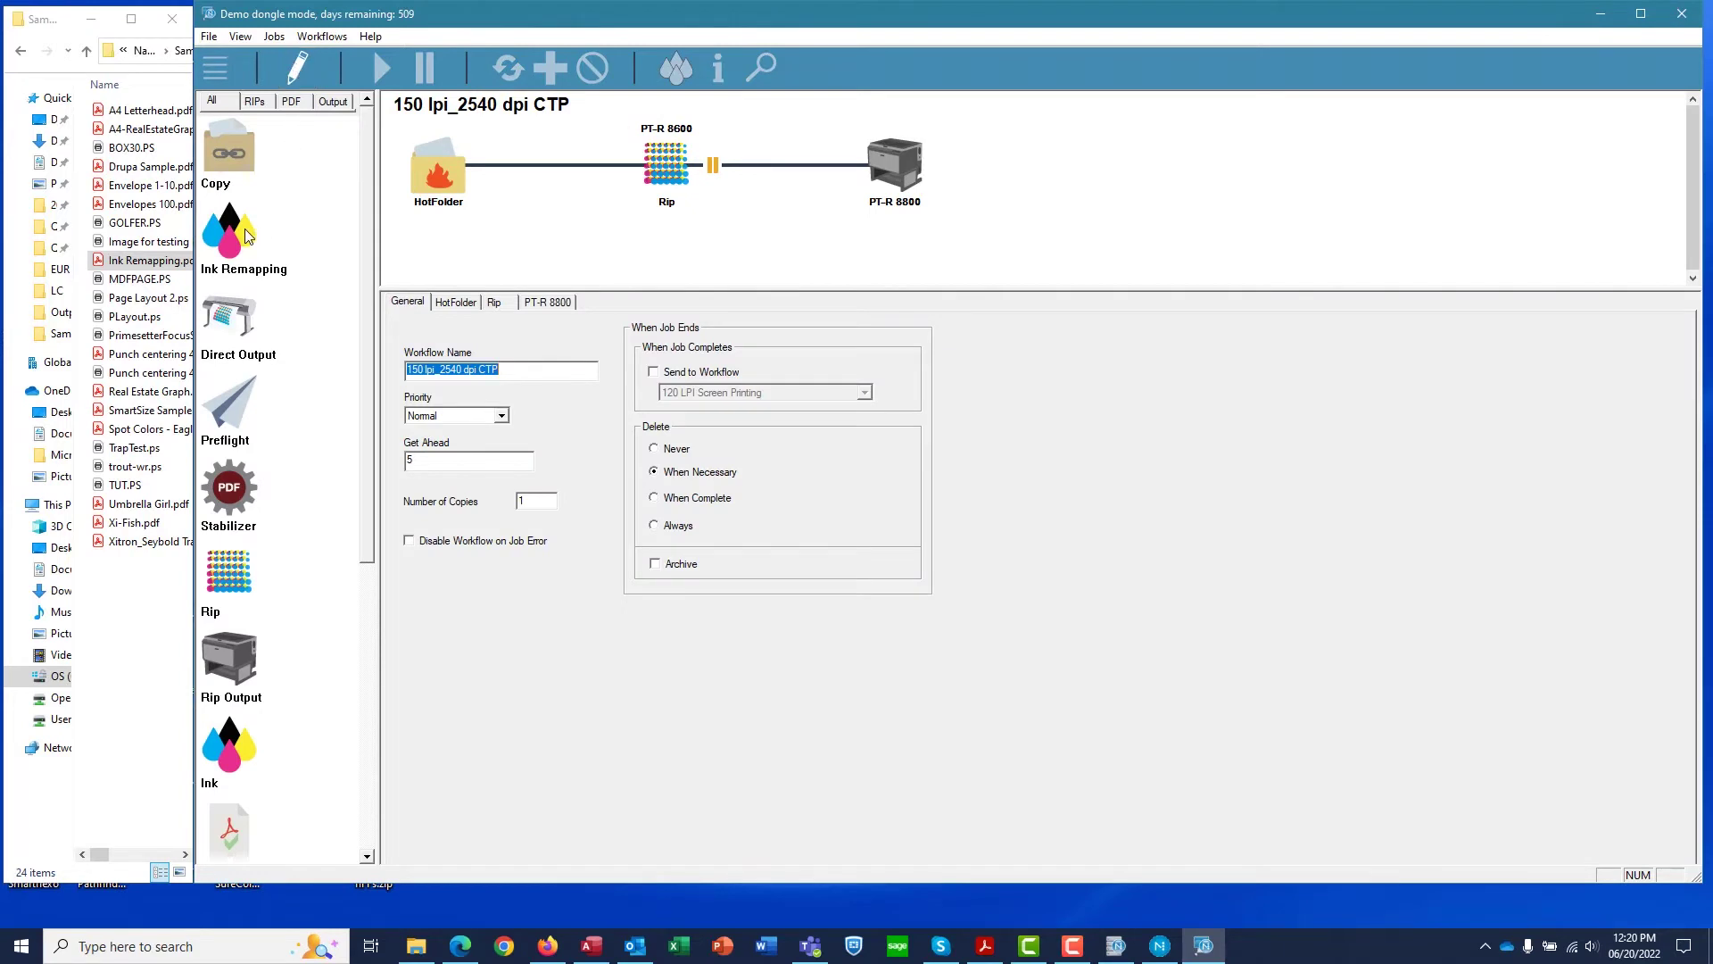
pyautogui.moveTo(288, 232); pyautogui.dragTo(548, 173)
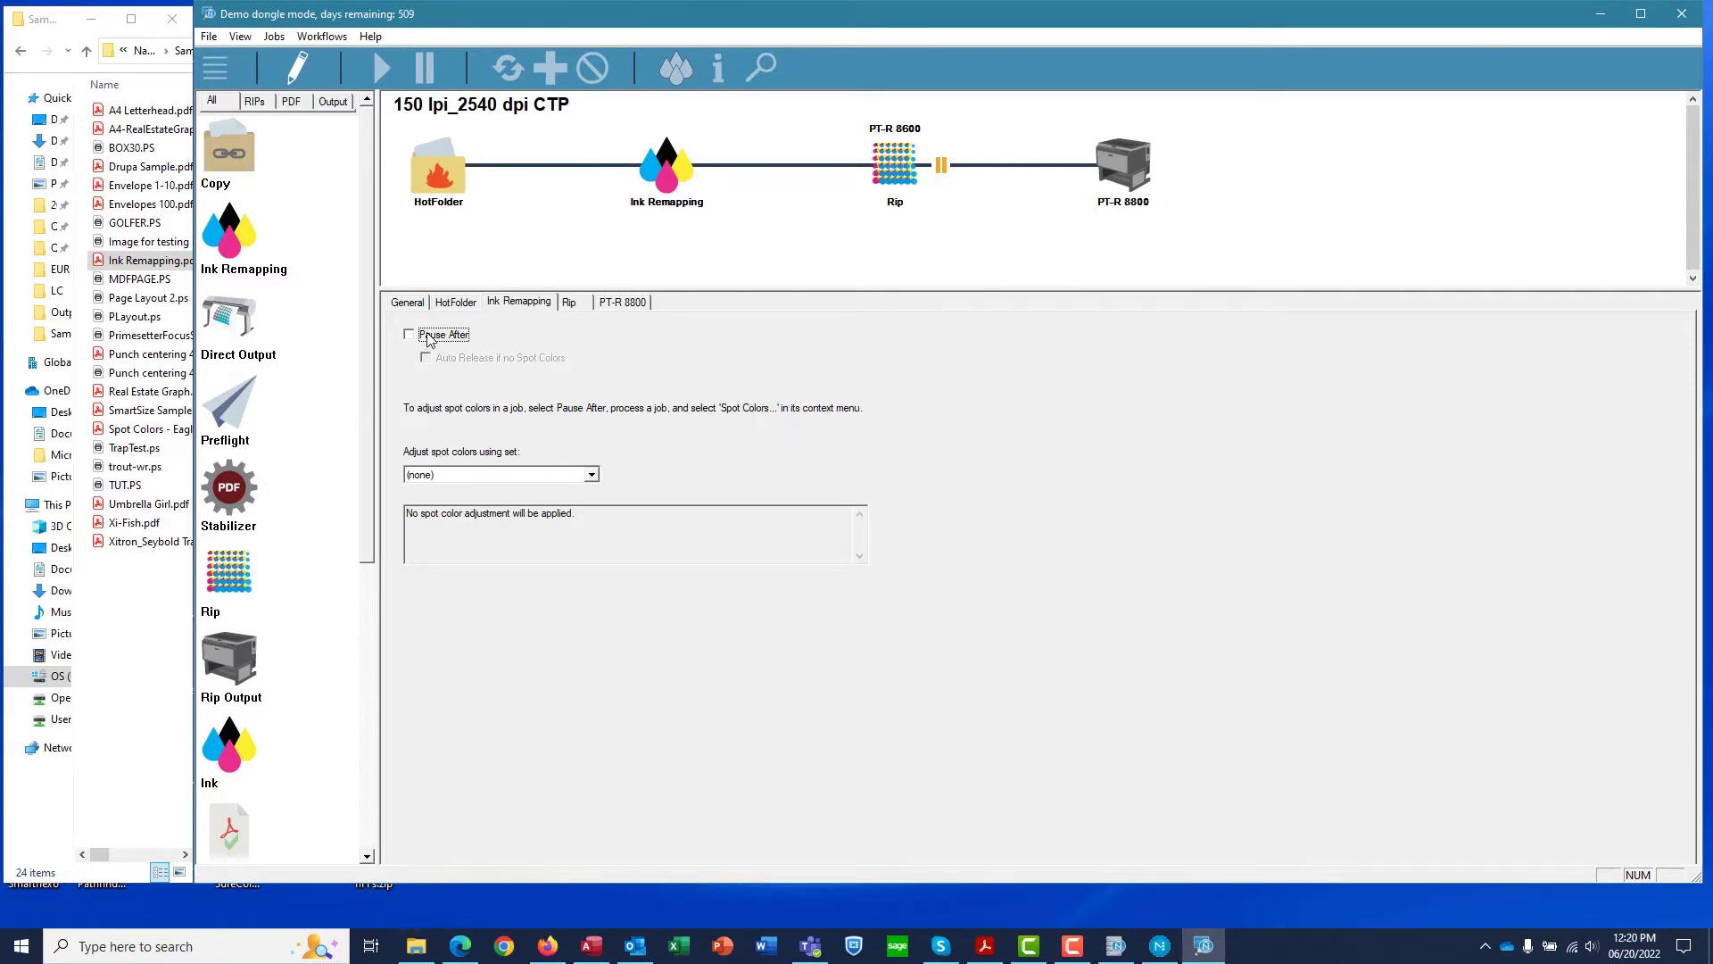
pyautogui.click(299, 69)
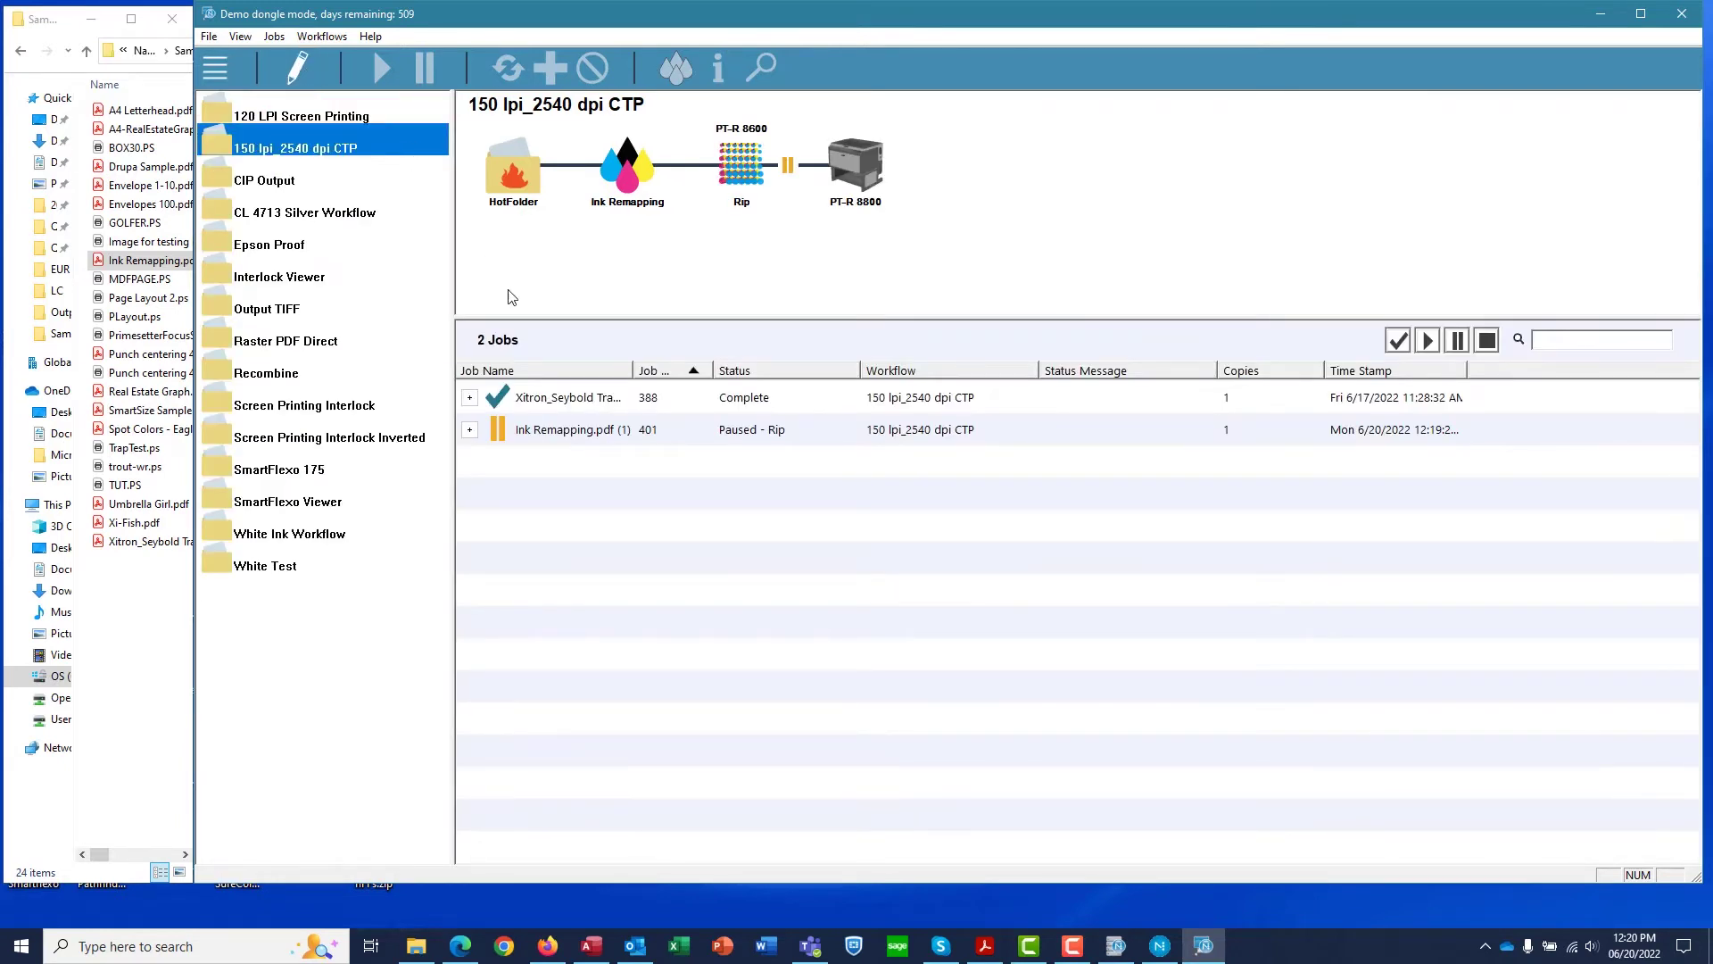
# Step: Reprocess the Ink Remapping.pdf job from the Ink Remapping step and check its Rip separations
pyautogui.click(542, 441)
pyautogui.moveTo(542, 441); pyautogui.dragTo(650, 234)
pyautogui.click(470, 429)
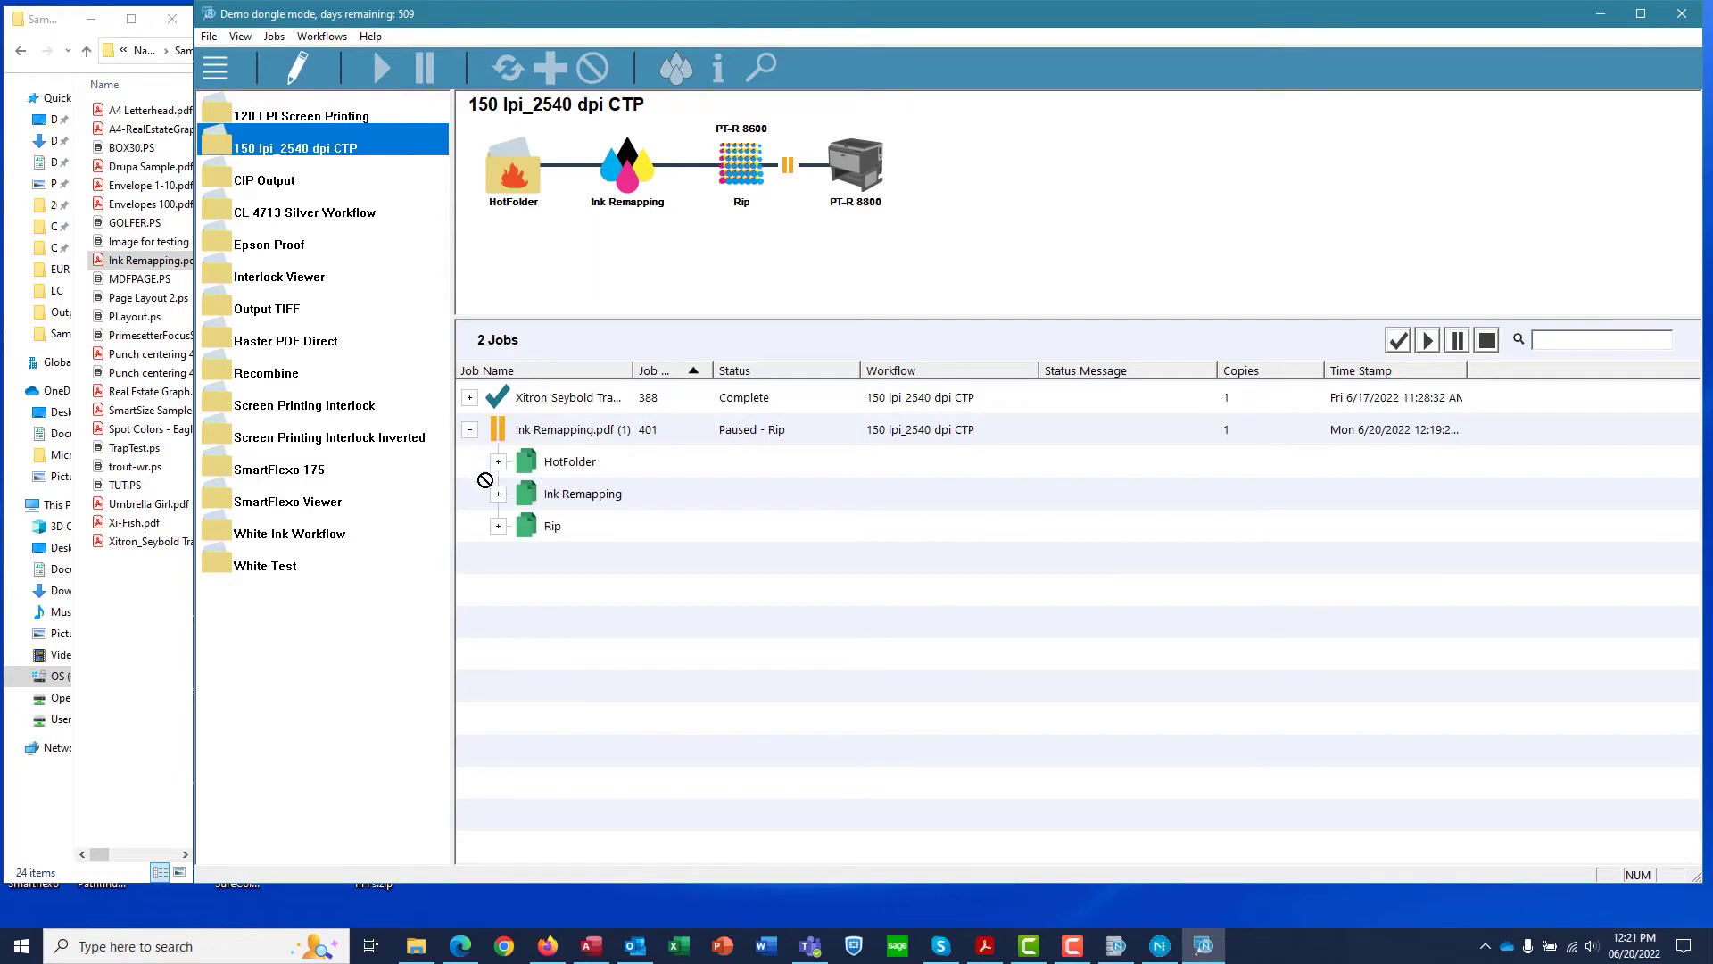
pyautogui.click(498, 525)
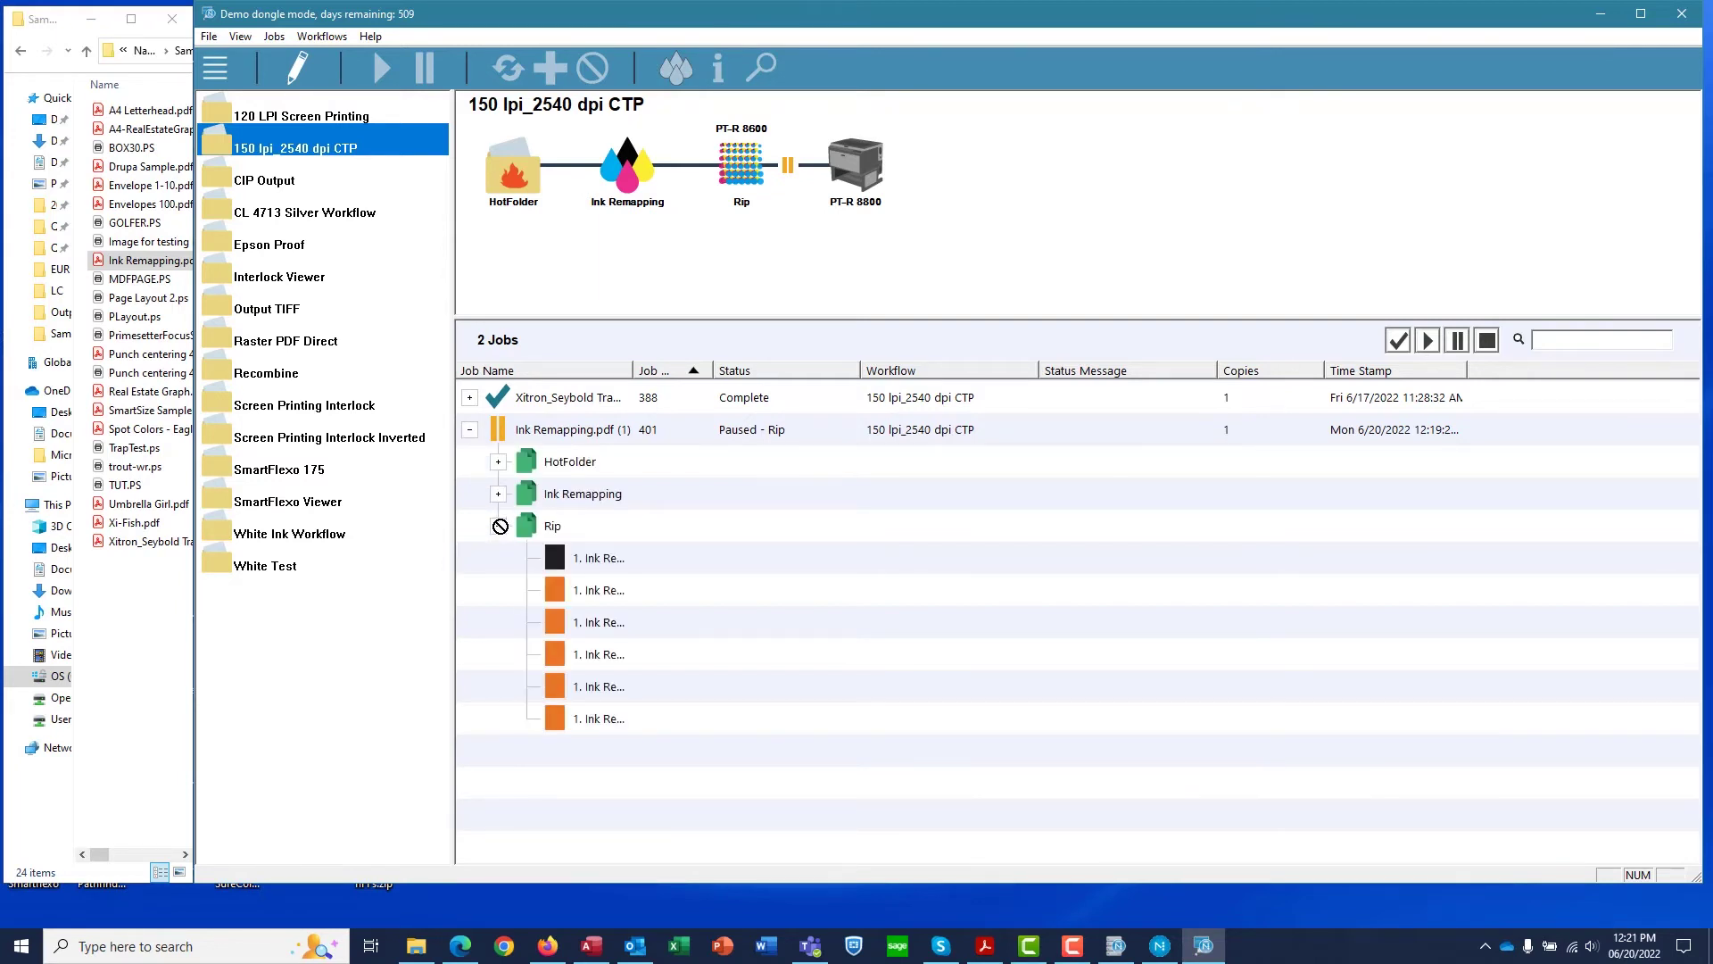
pyautogui.click(498, 526)
pyautogui.click(470, 429)
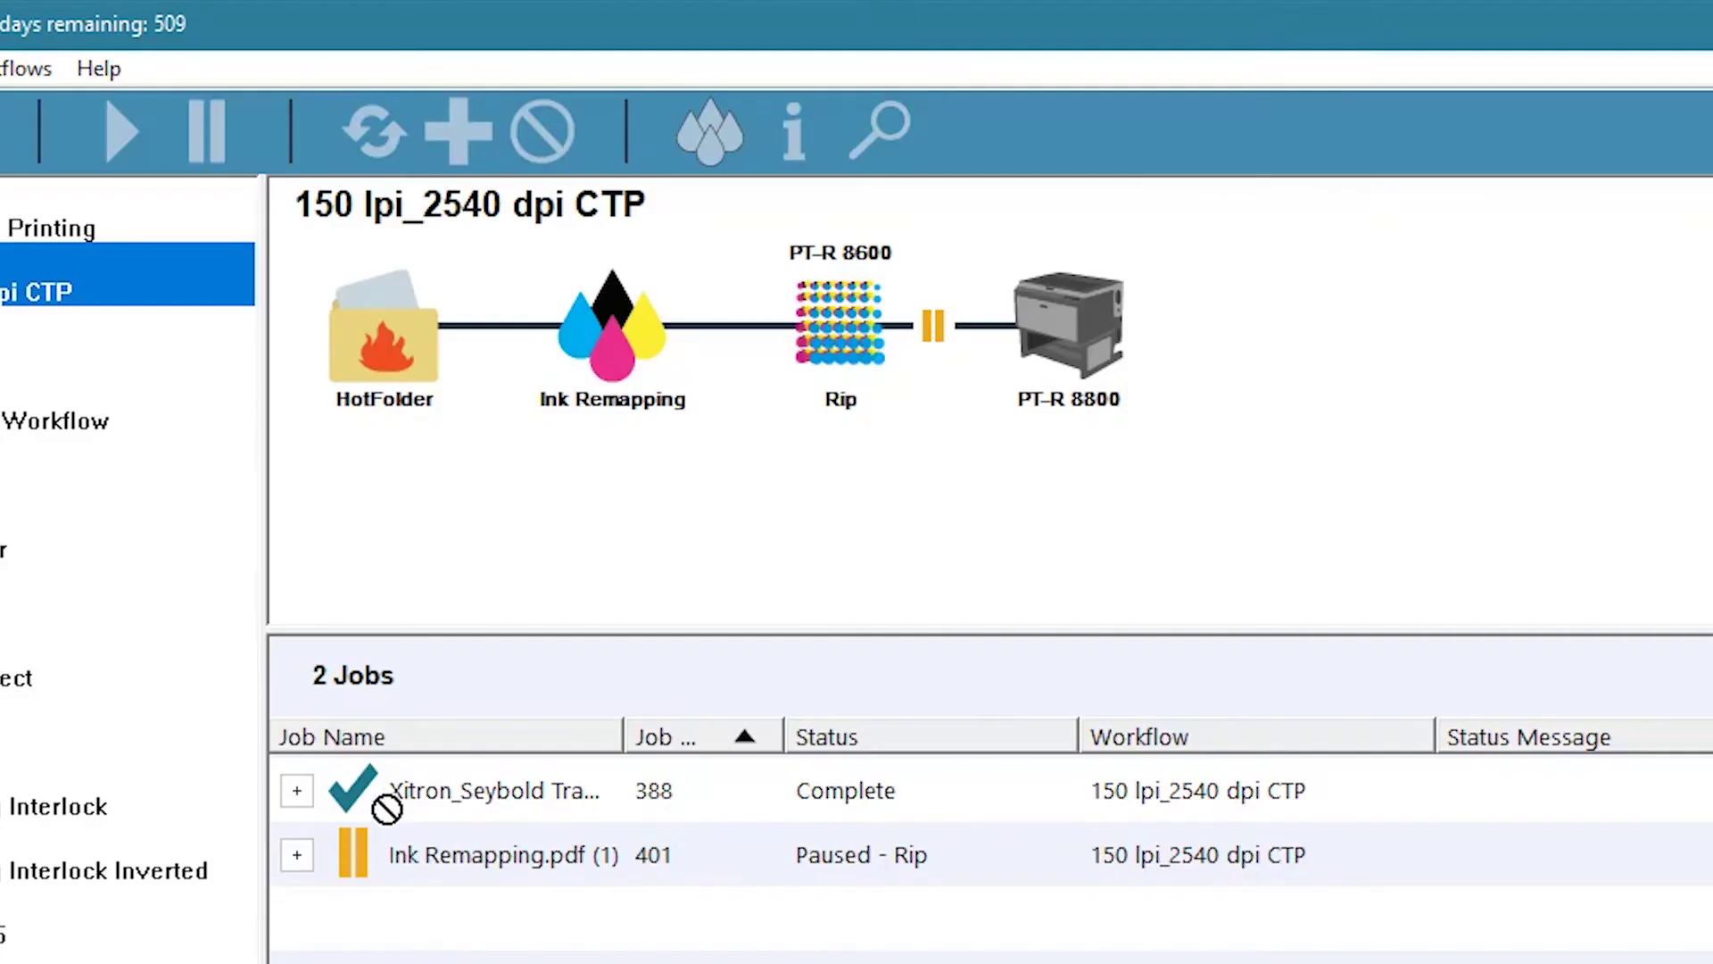
# Step: Edit the Ink Remapping.pdf job's spot colors, remapping Blue to PANTONE Blue 072 C and Red to PANTONE 199 C
pyautogui.click(425, 856)
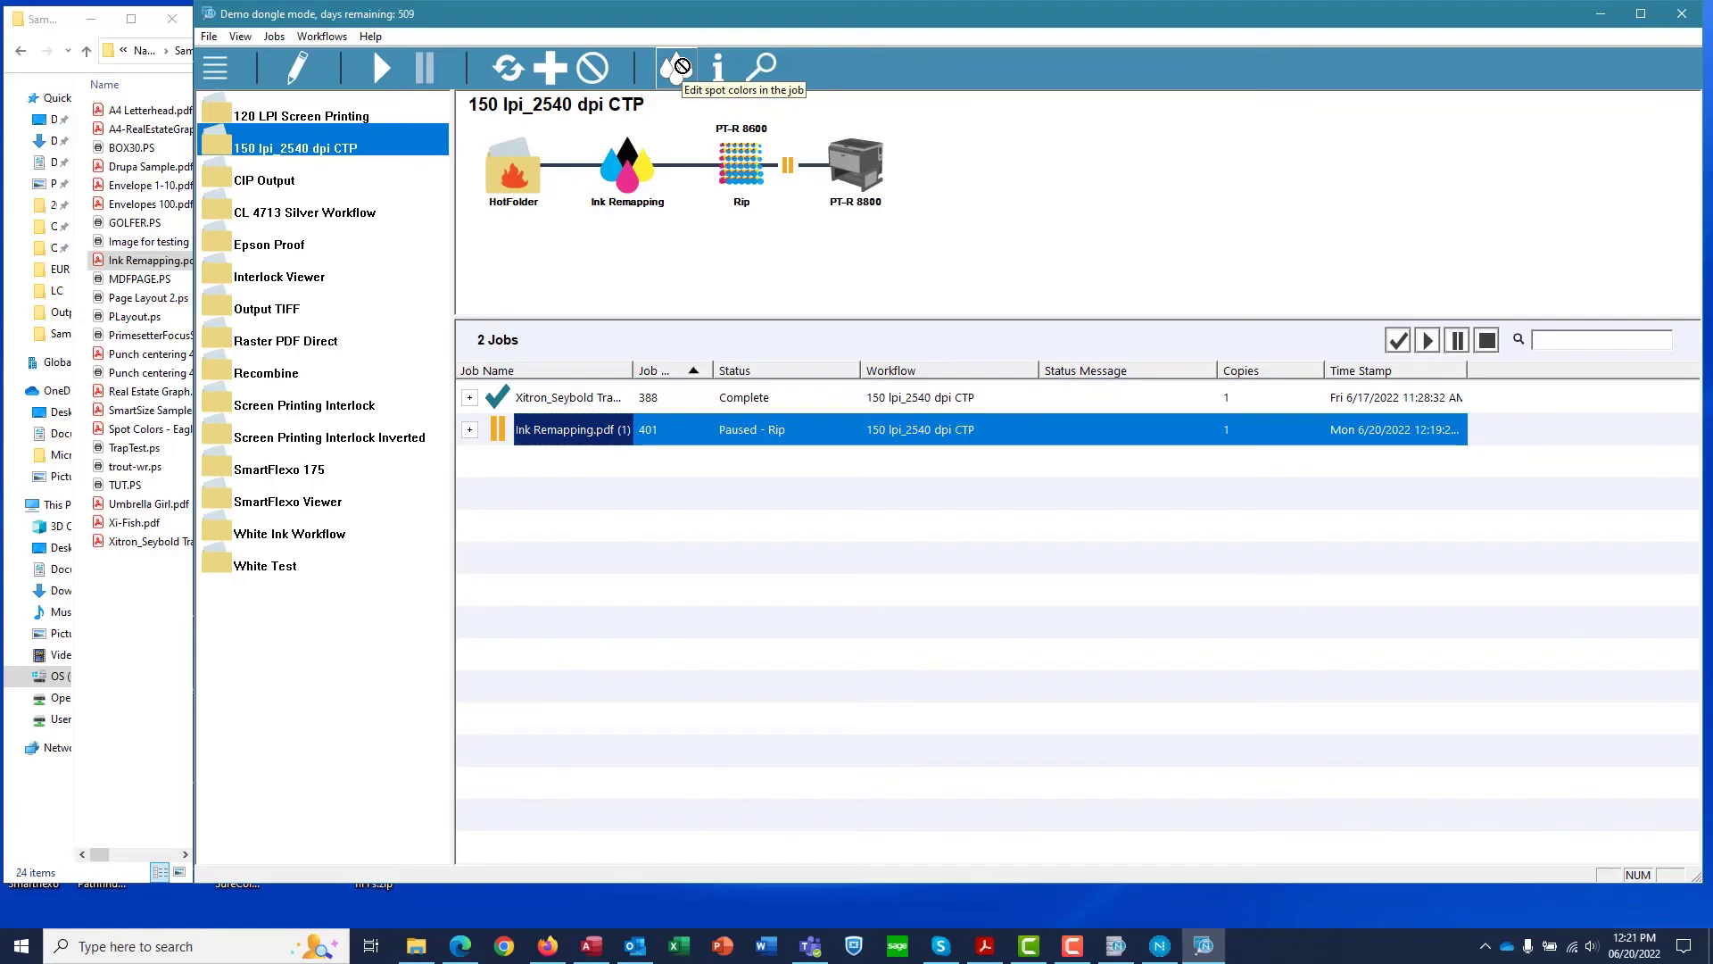
pyautogui.click(678, 64)
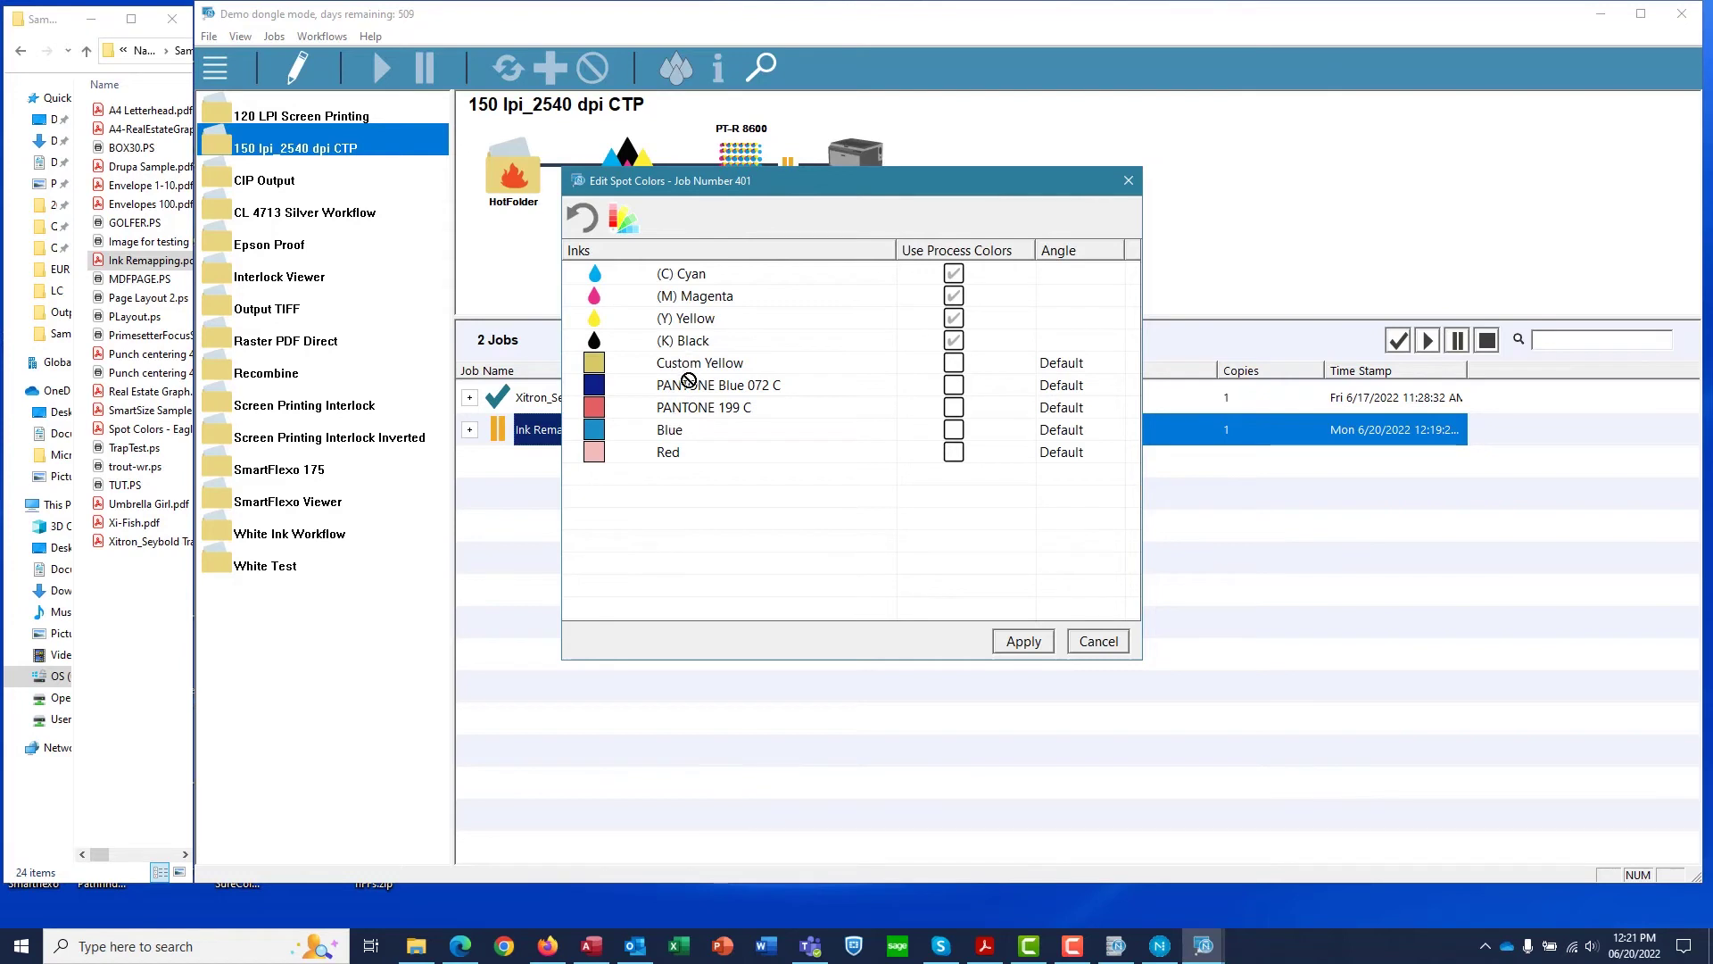
pyautogui.click(676, 431)
pyautogui.moveTo(688, 420); pyautogui.dragTo(707, 381)
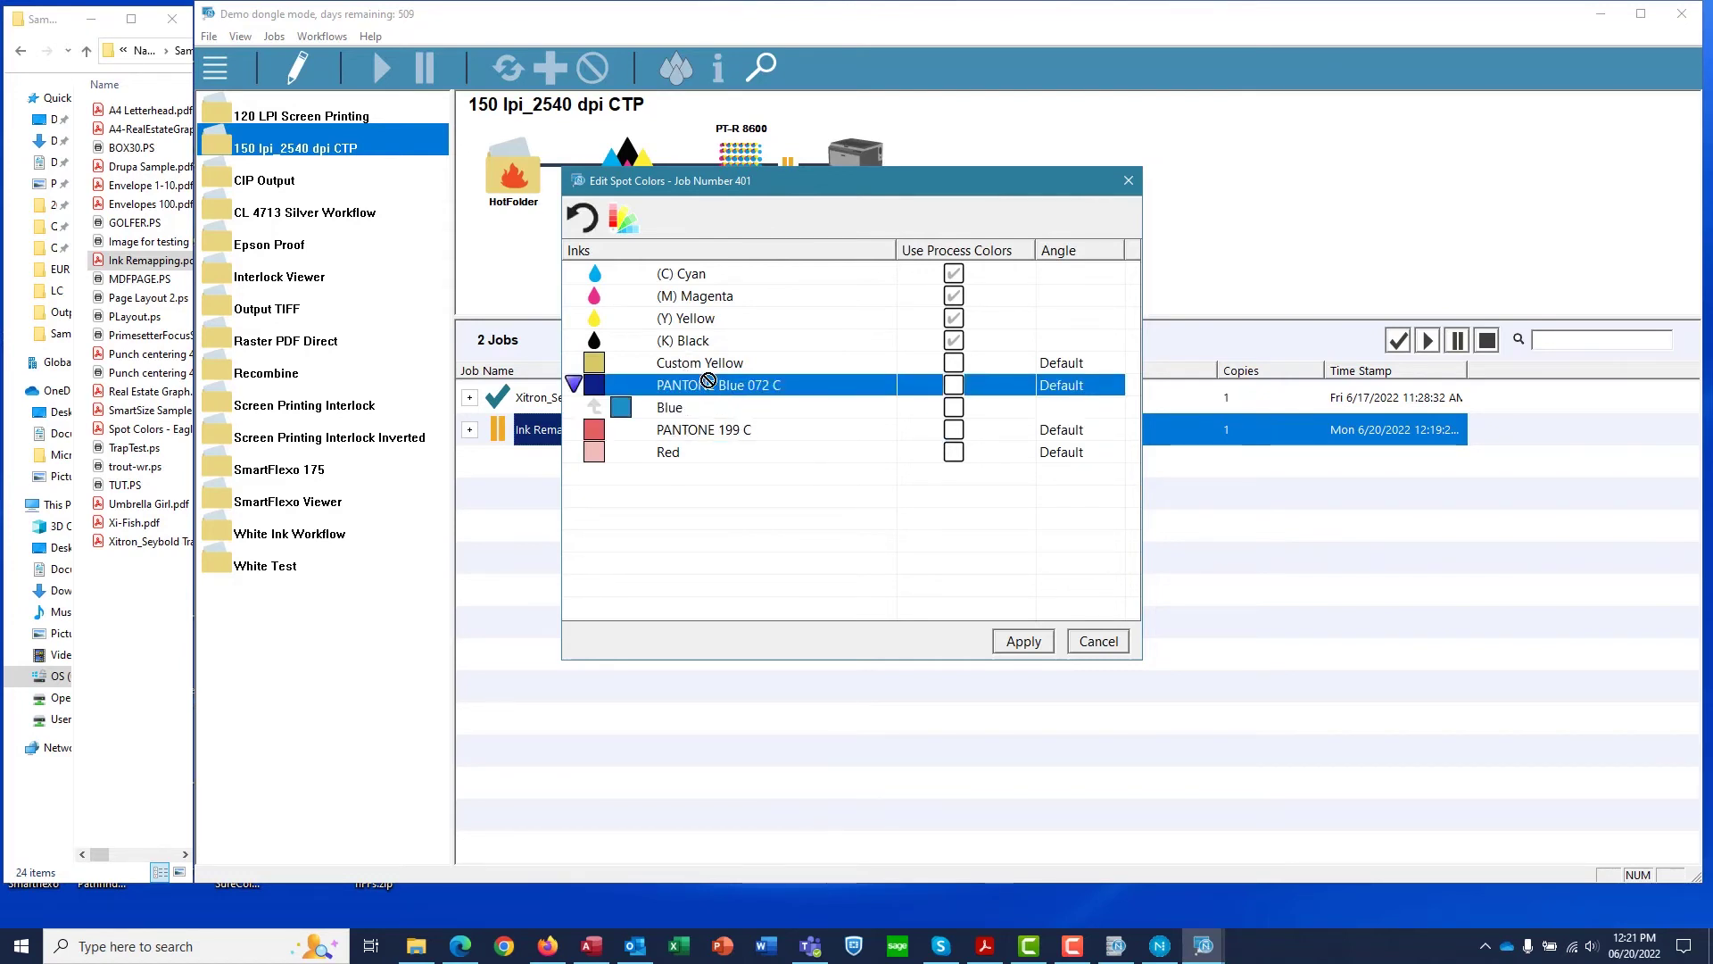
pyautogui.click(684, 450)
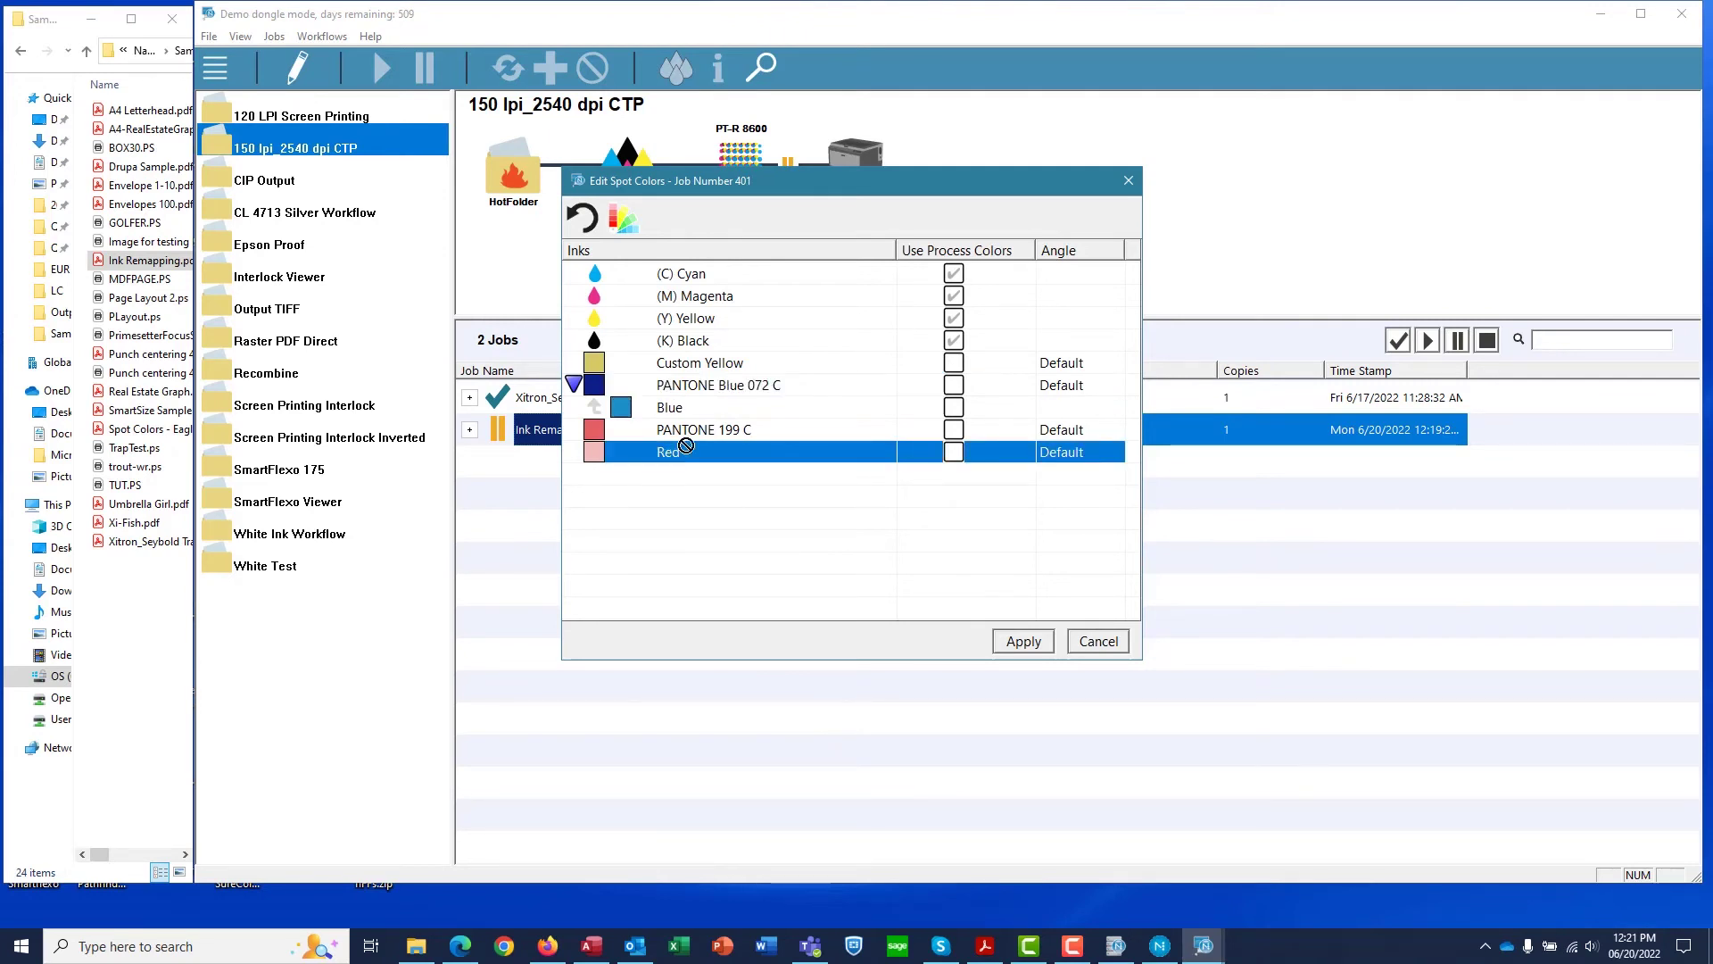
pyautogui.moveTo(686, 445); pyautogui.dragTo(702, 429)
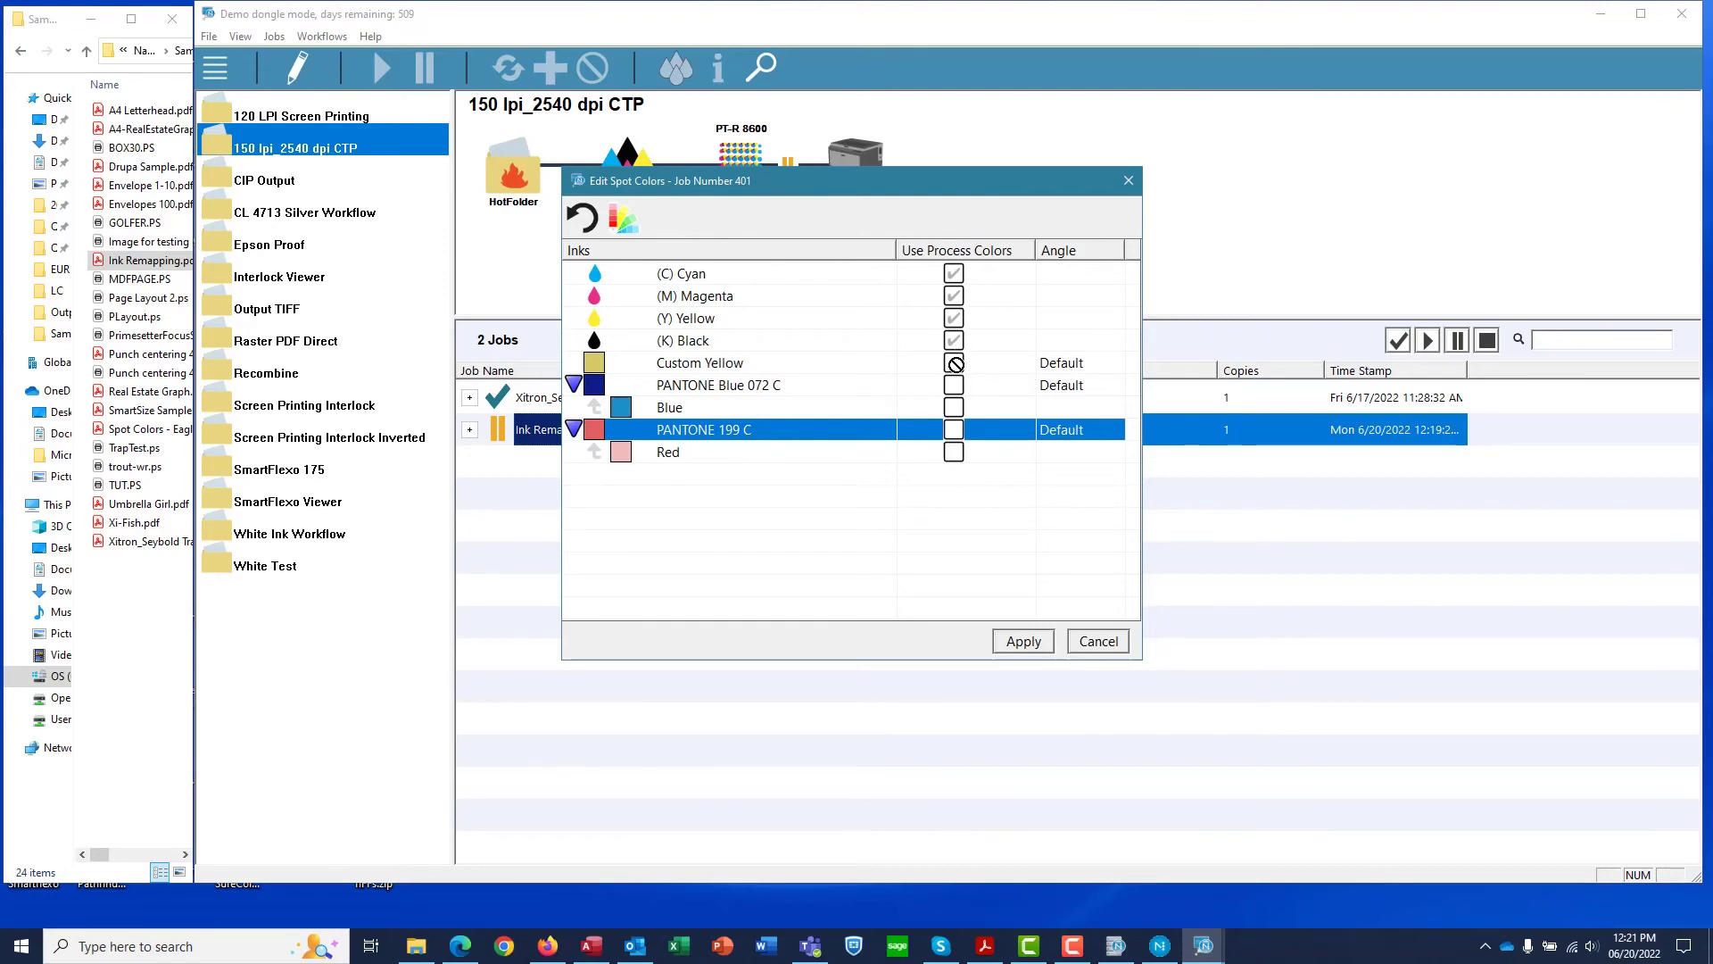
# Step: Set Custom Yellow to use process colors and apply the spot color changes
pyautogui.click(954, 363)
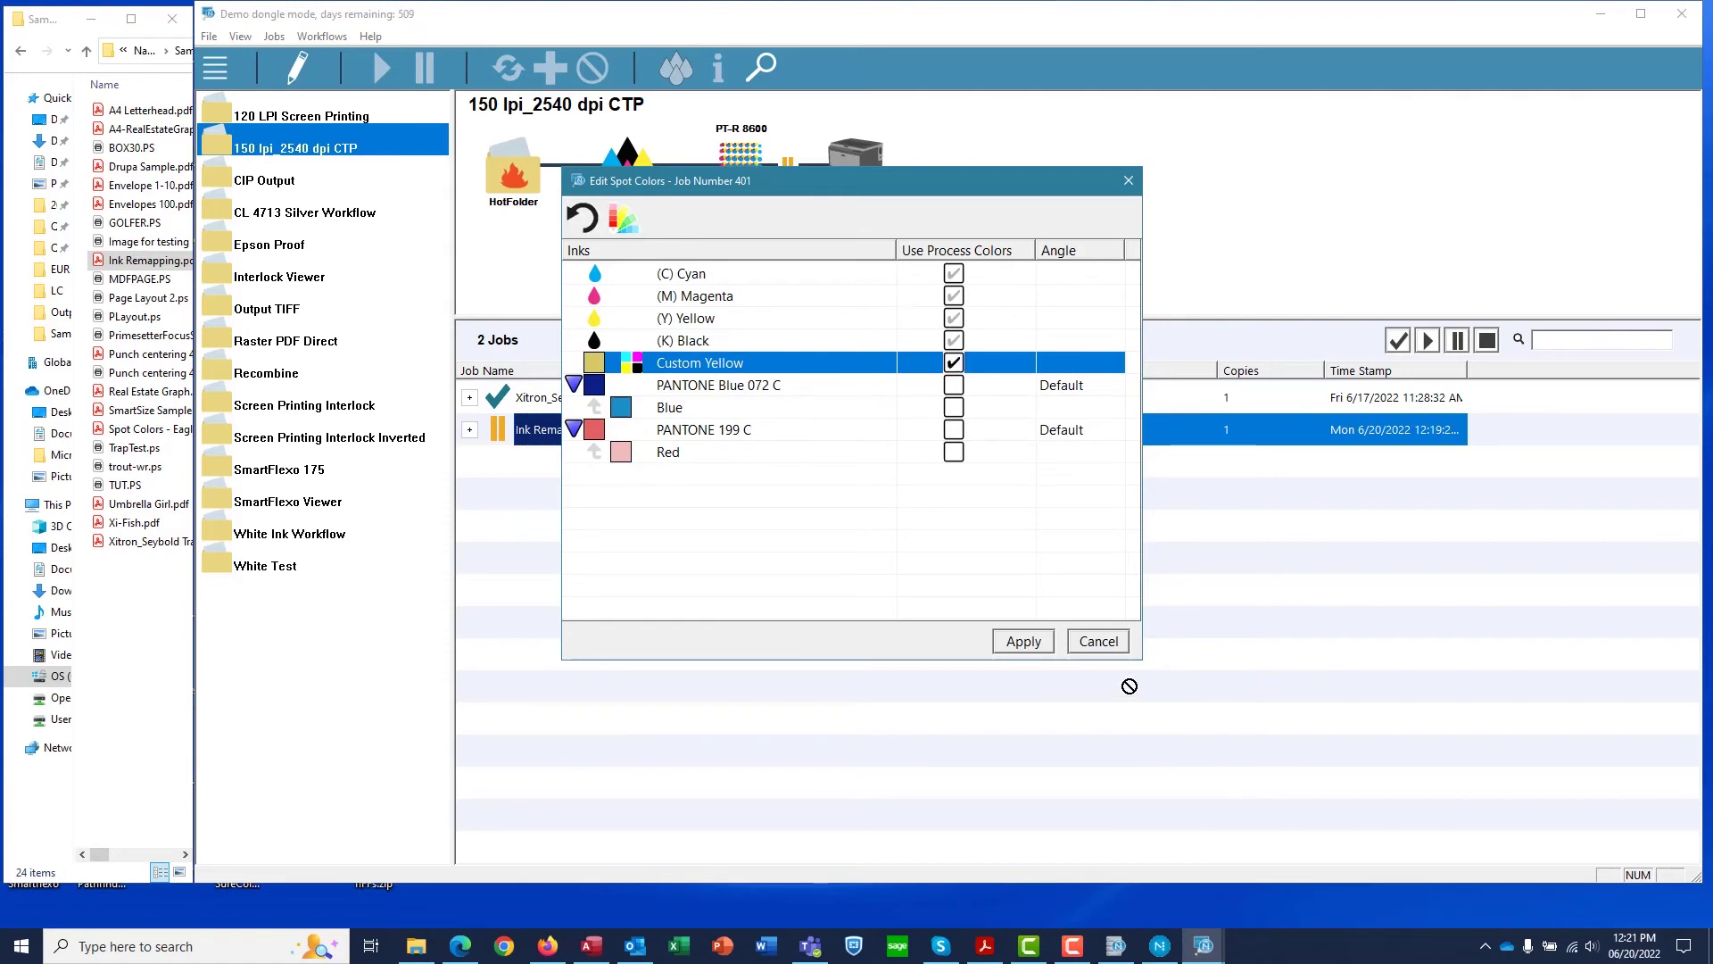
pyautogui.click(1023, 641)
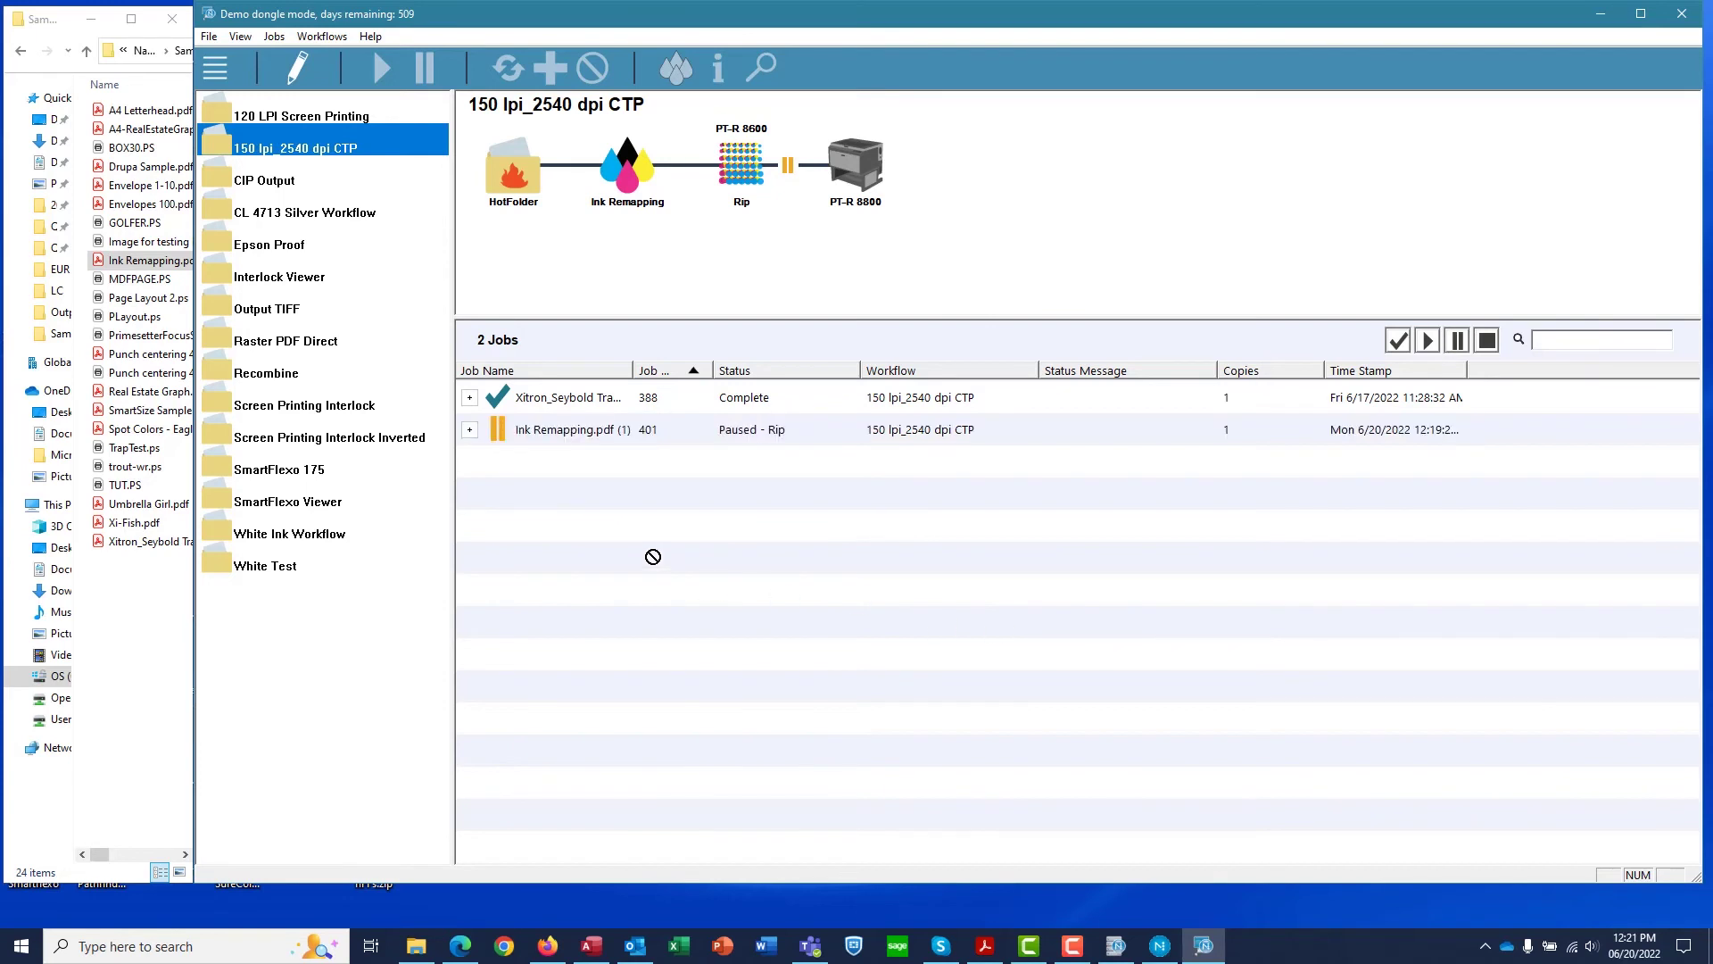
# Step: Inspect the Rip separations listed under the reprocessed Ink Remapping.pdf job, then collapse the job's details
pyautogui.click(558, 430)
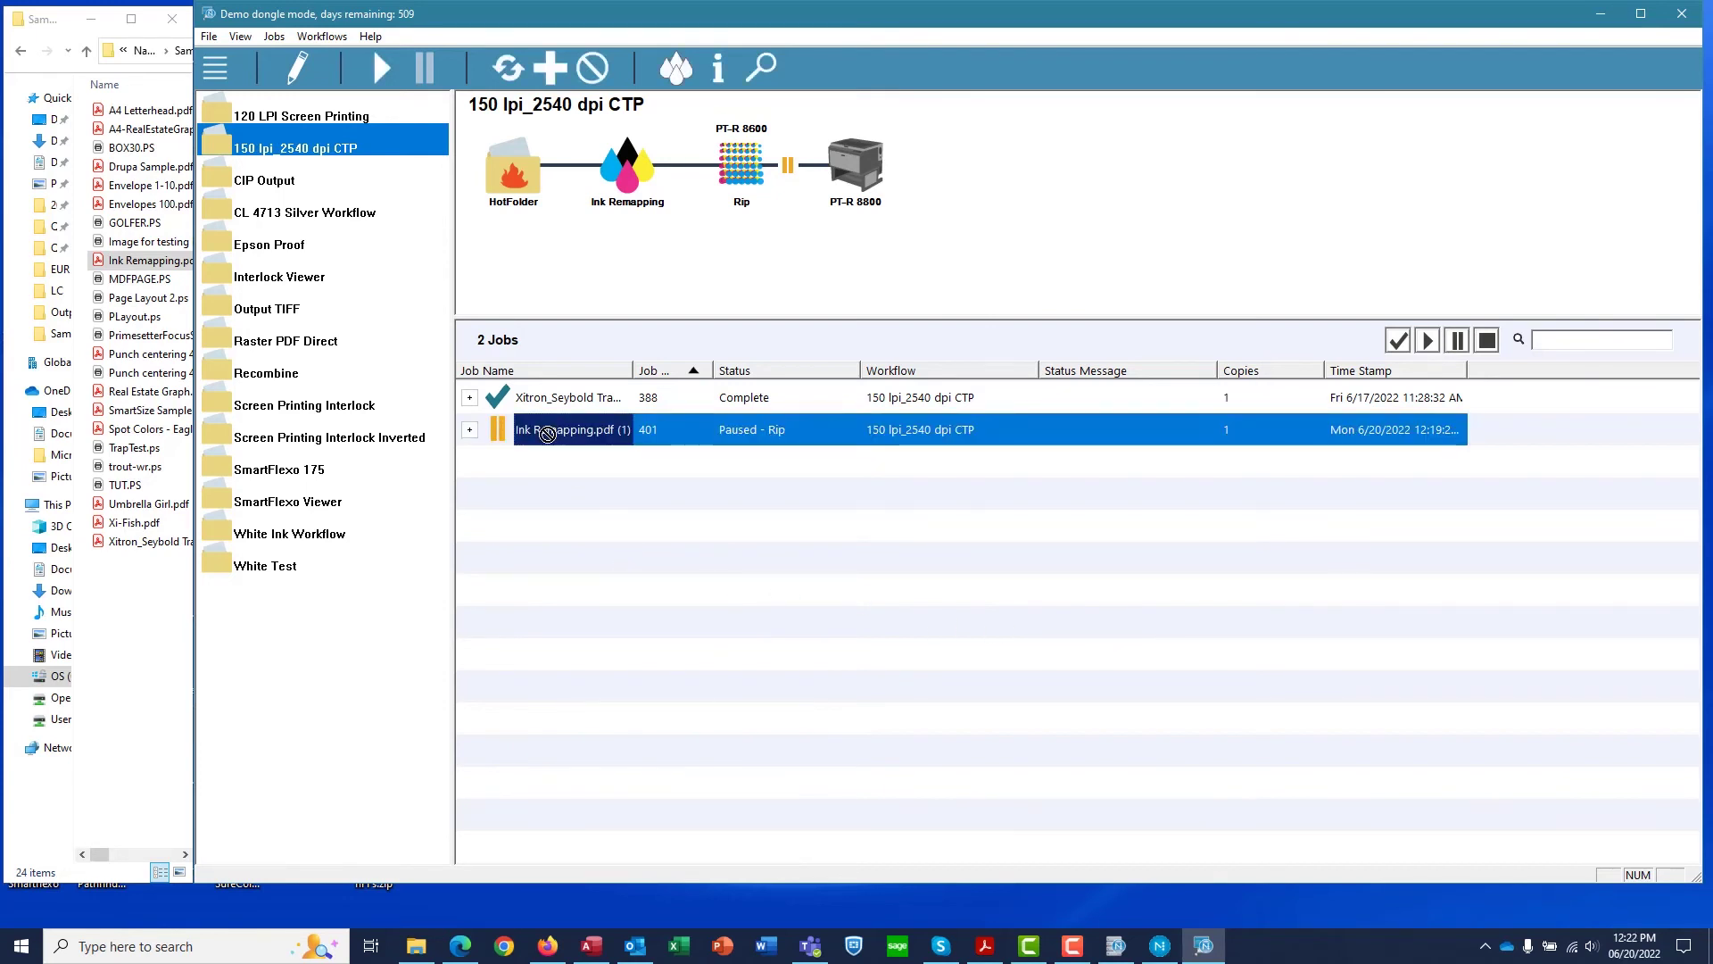
pyautogui.click(469, 429)
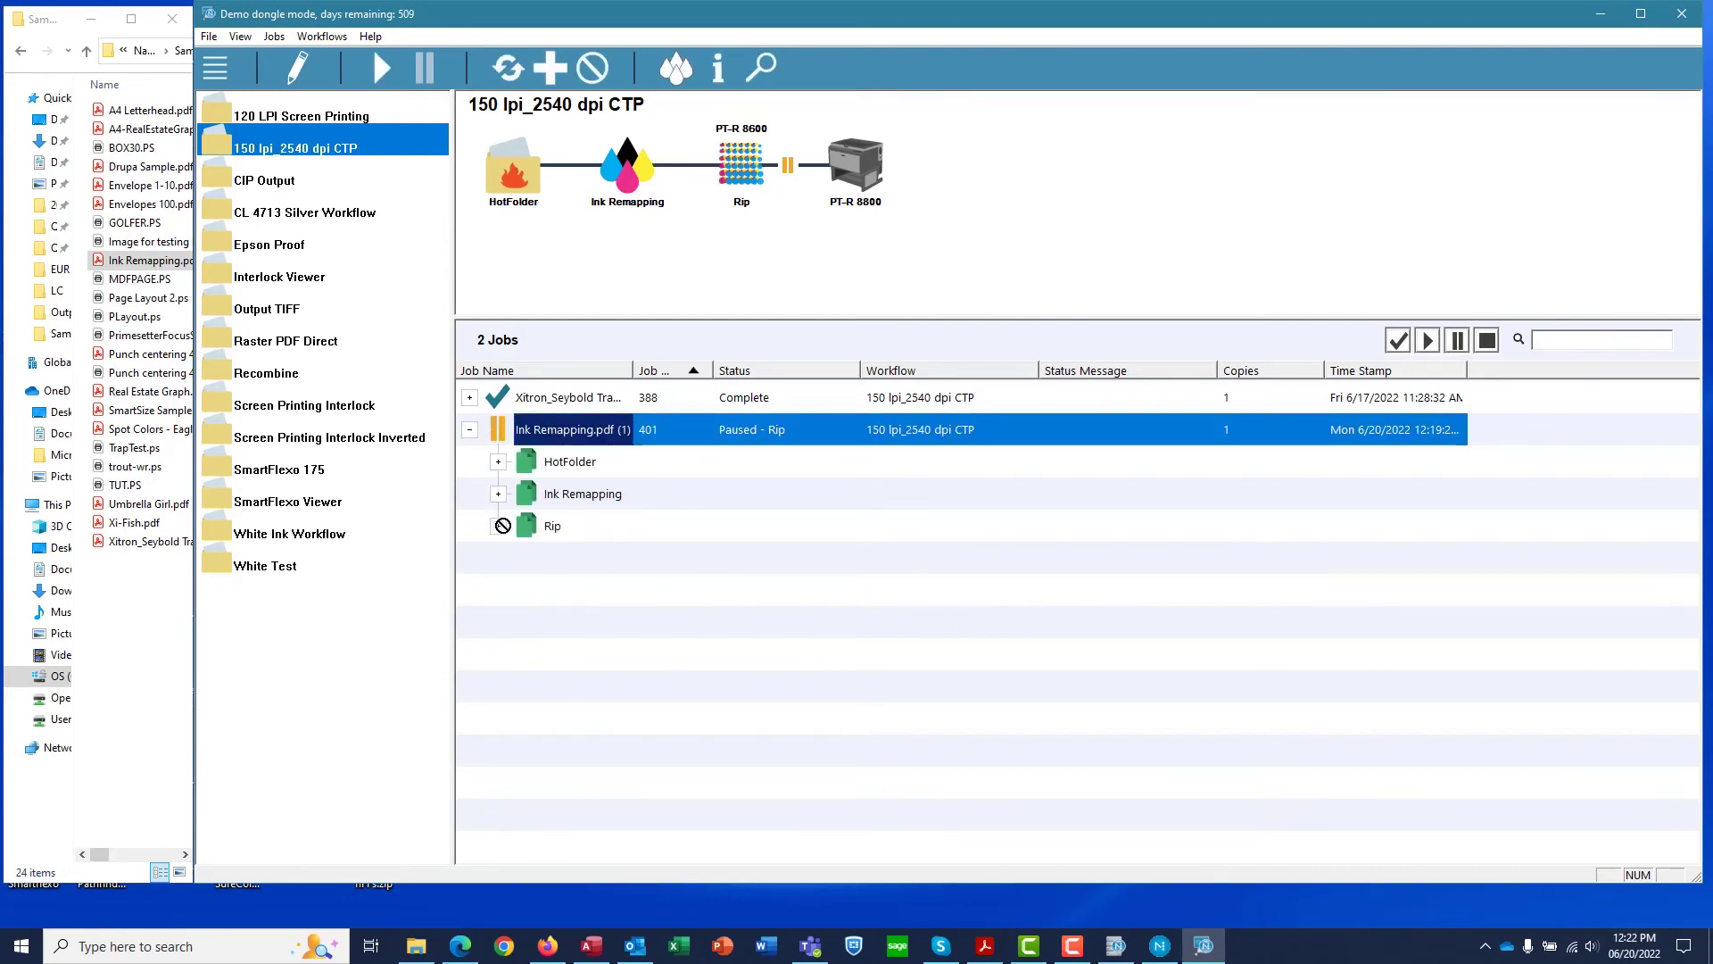
pyautogui.click(498, 525)
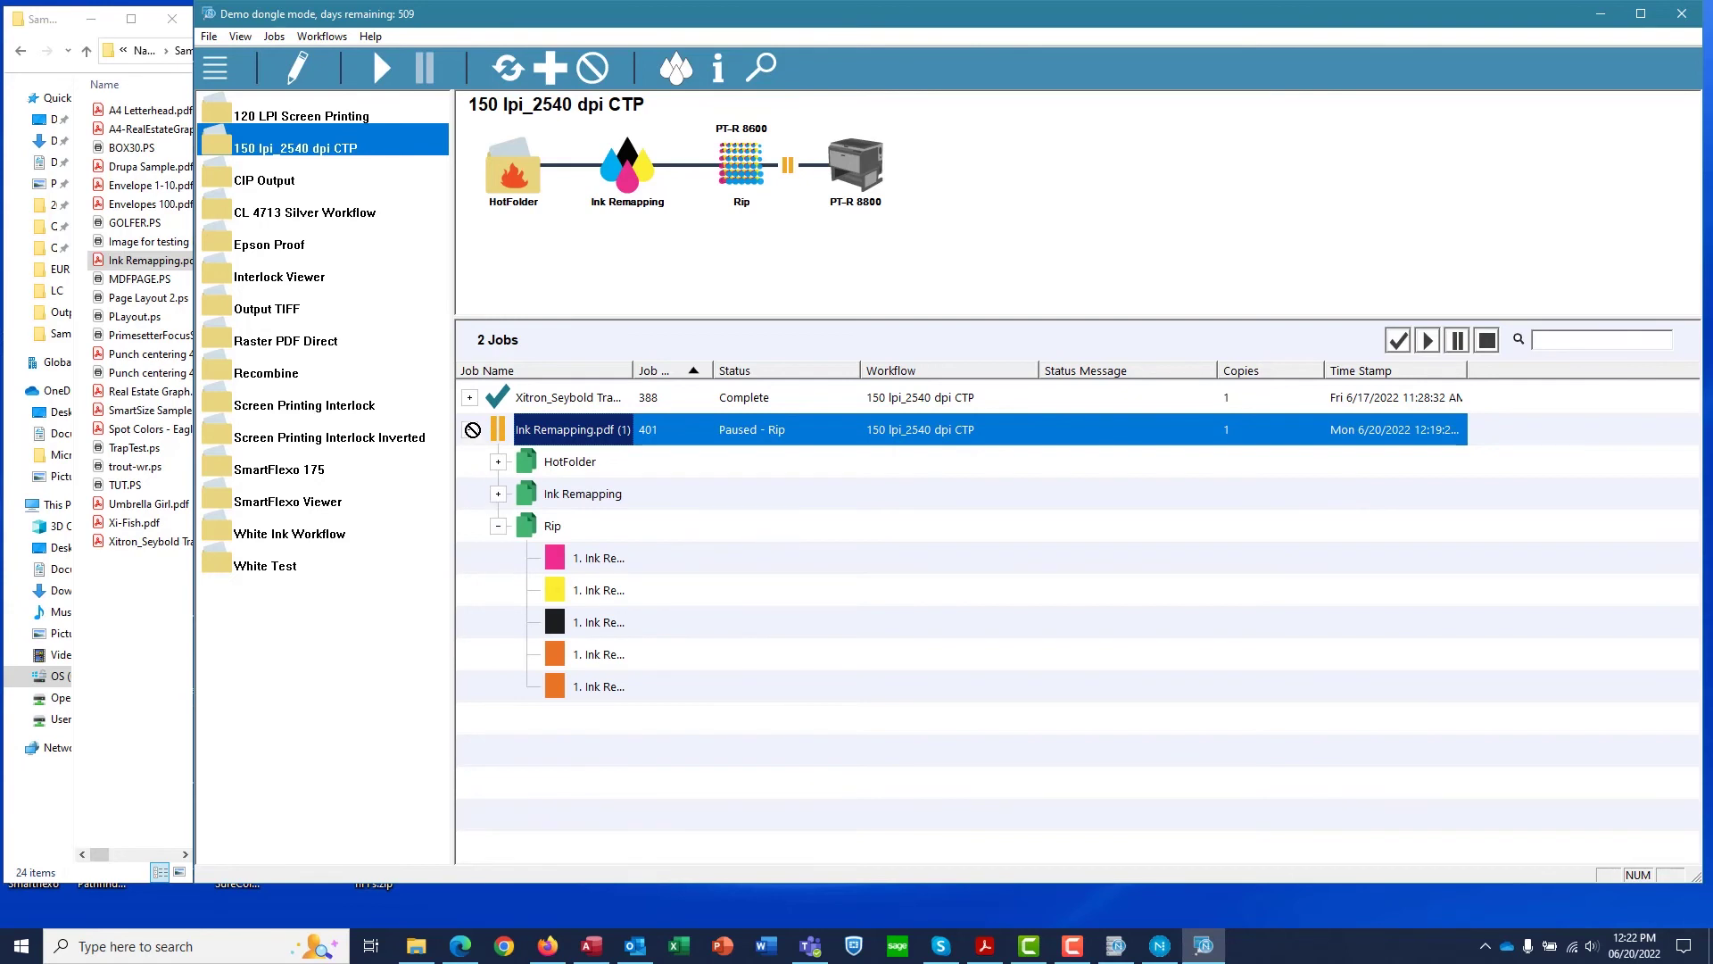
pyautogui.click(469, 429)
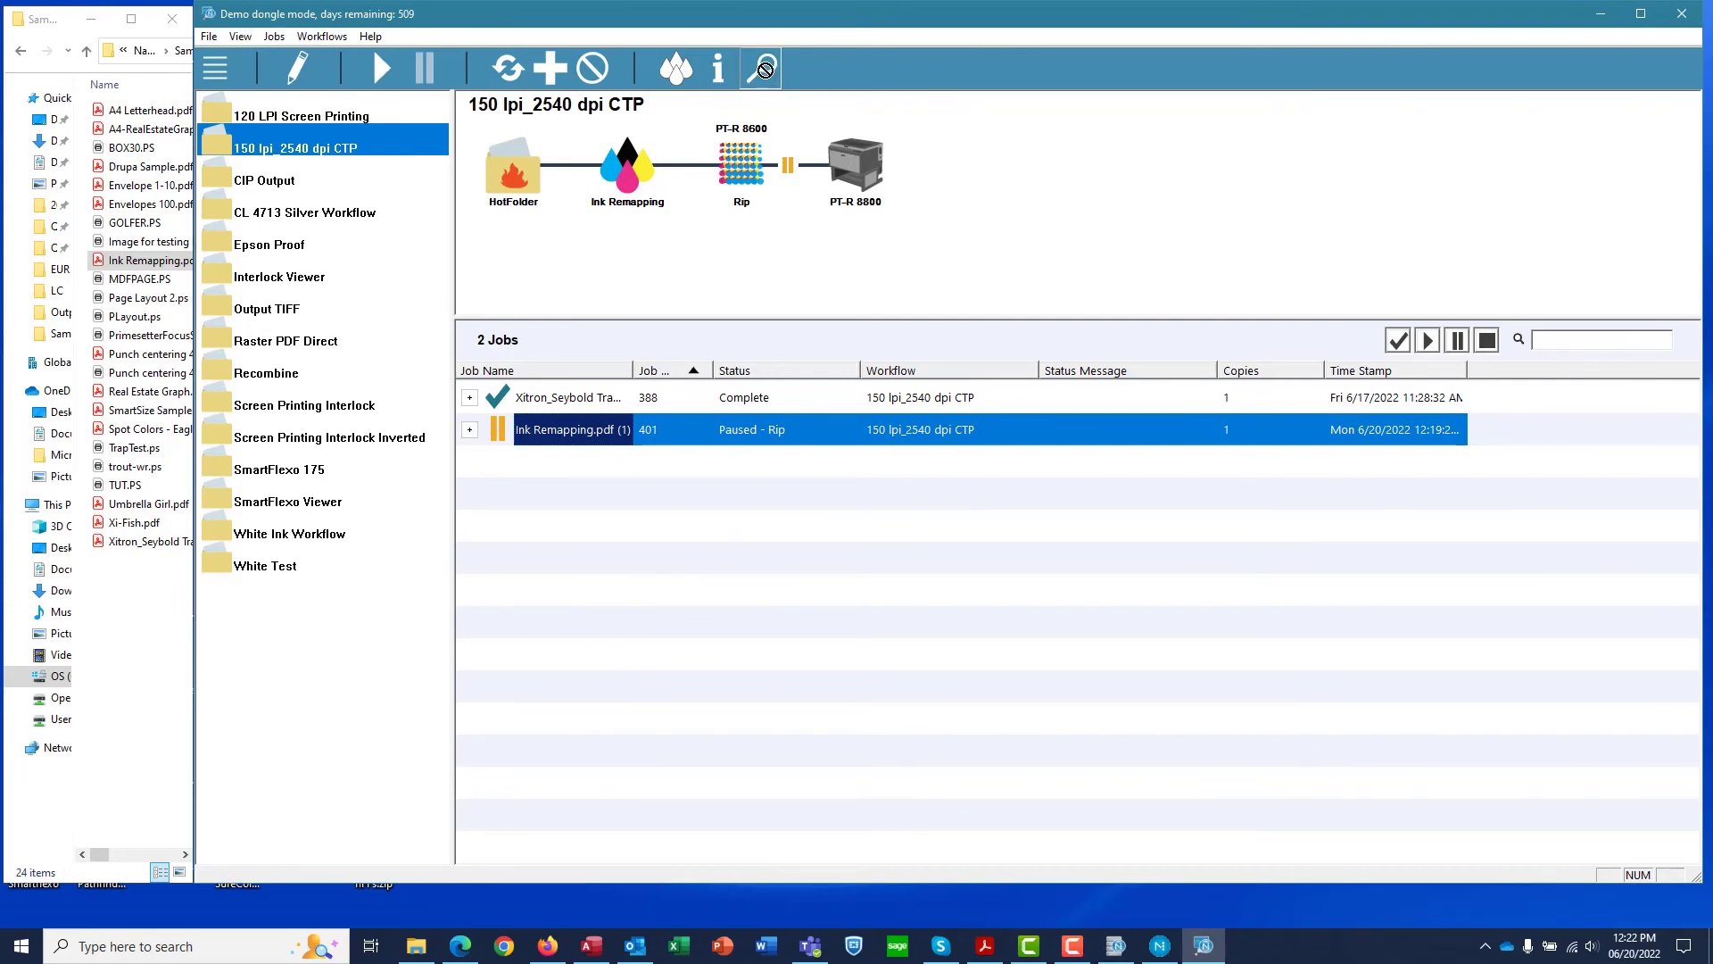
# Step: Preview the job's raster images with separations listed, toggling PANTONE 199 C and PANTONE Blue 072 C off and on, and hiding Yellow
pyautogui.click(765, 70)
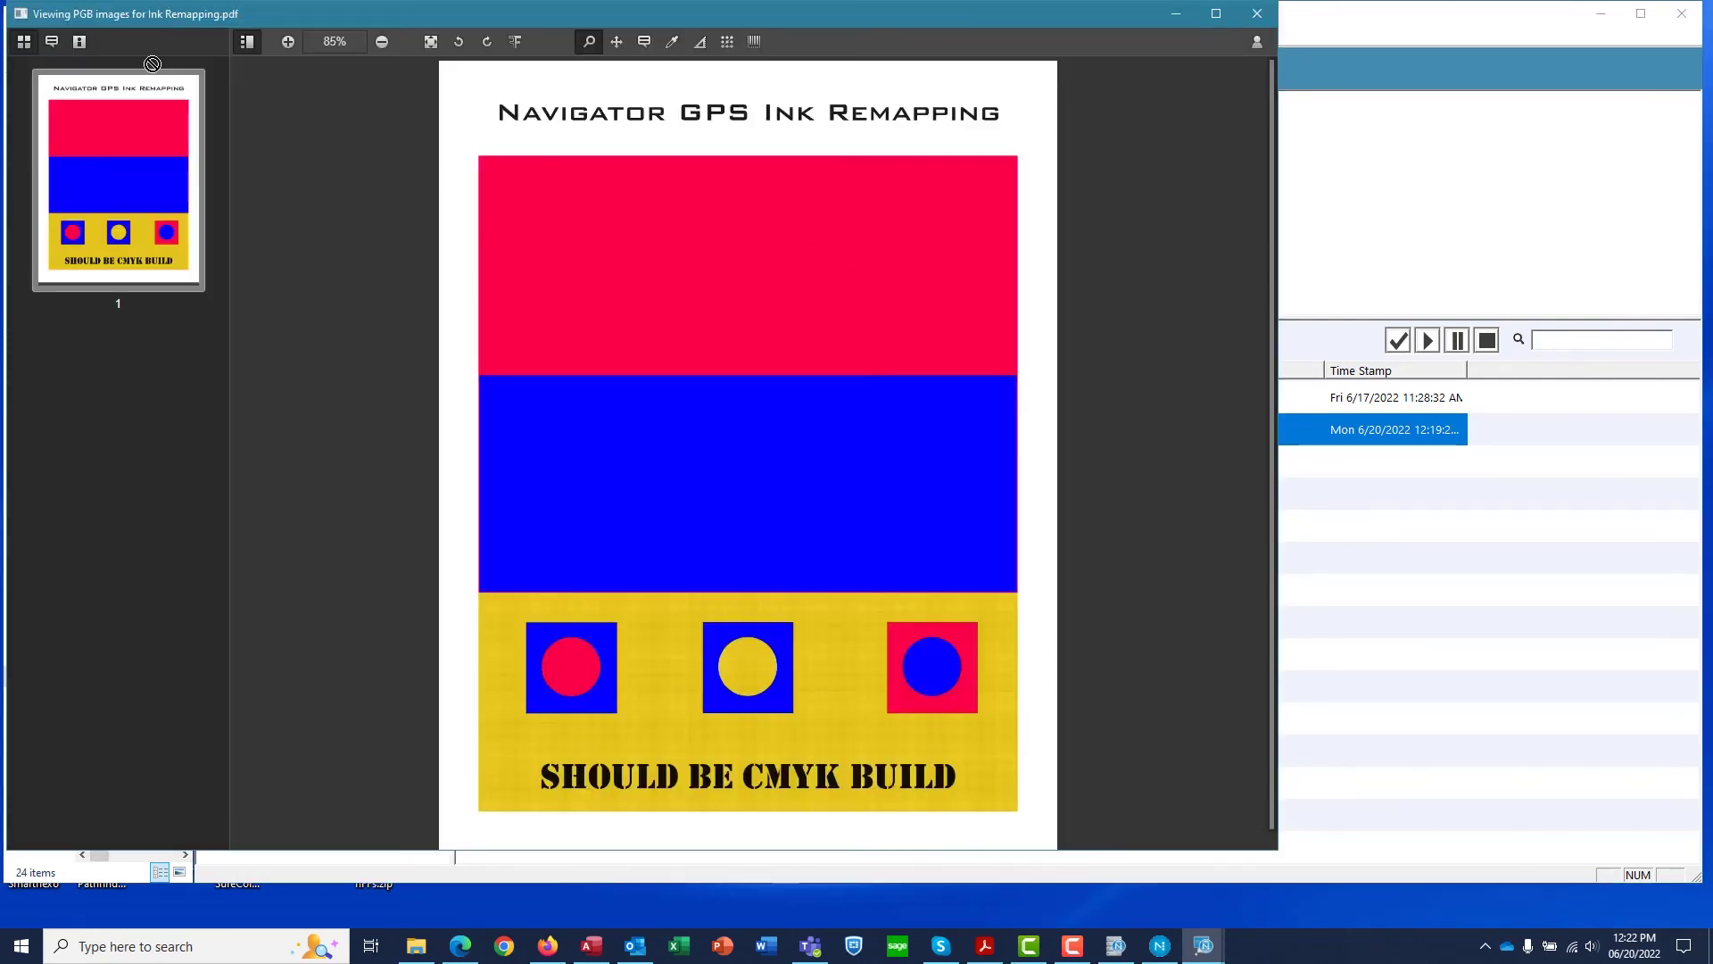
pyautogui.click(79, 42)
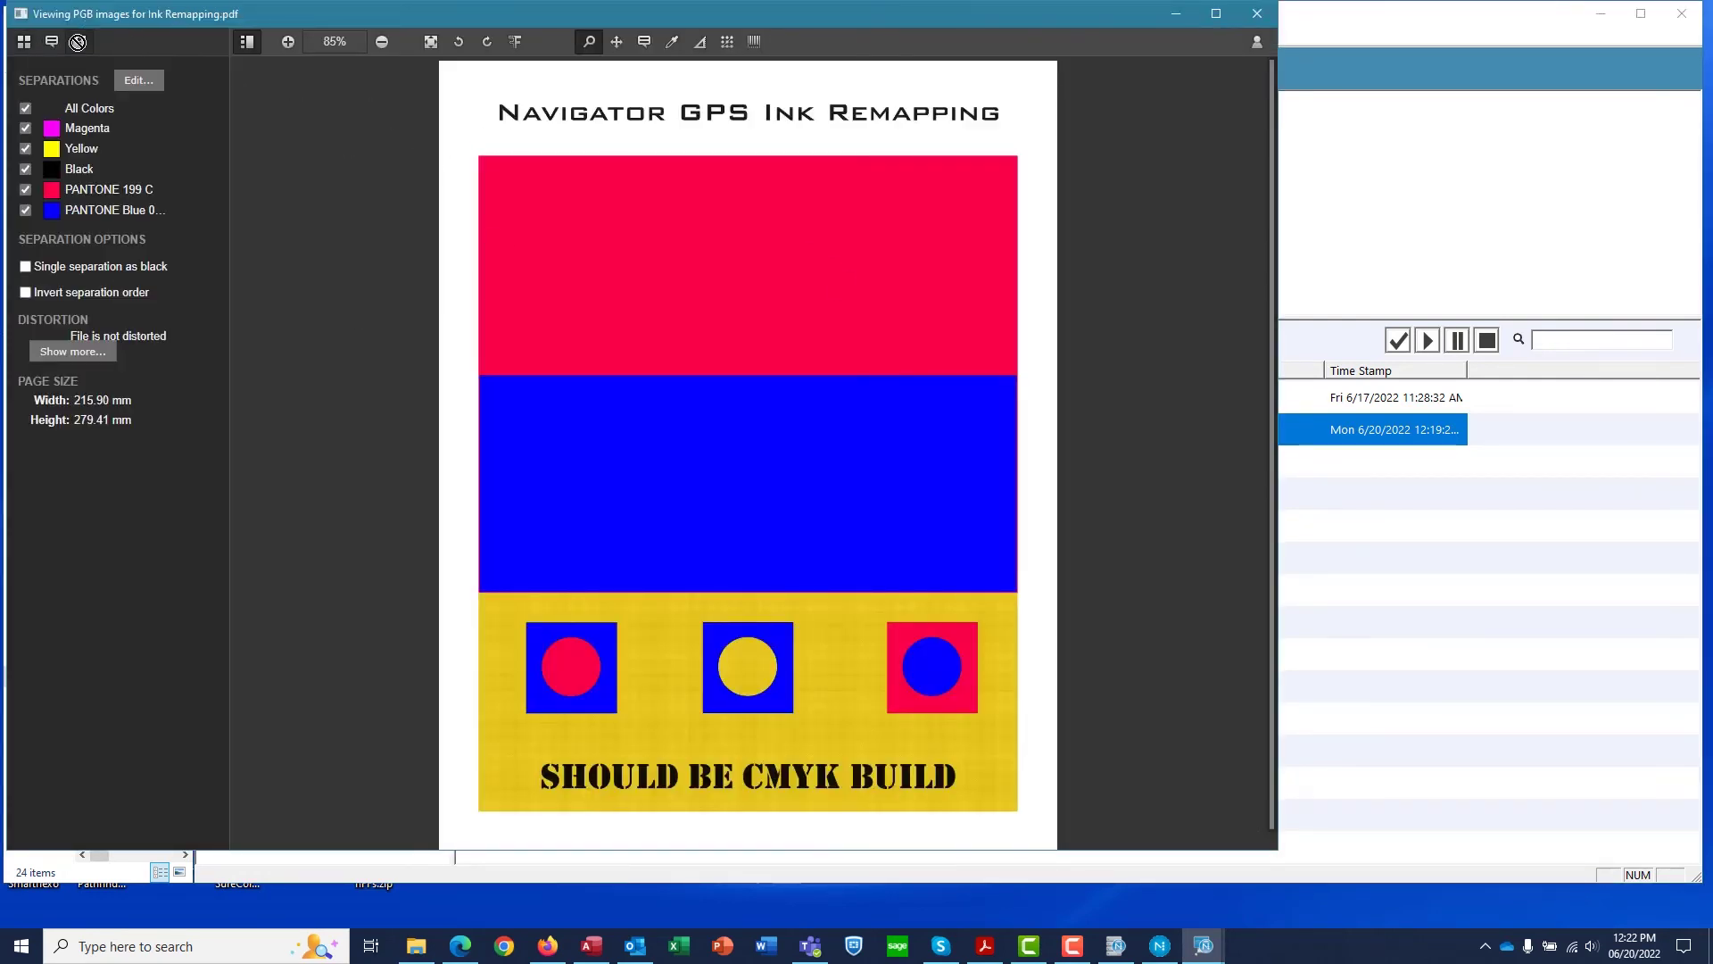
pyautogui.click(25, 188)
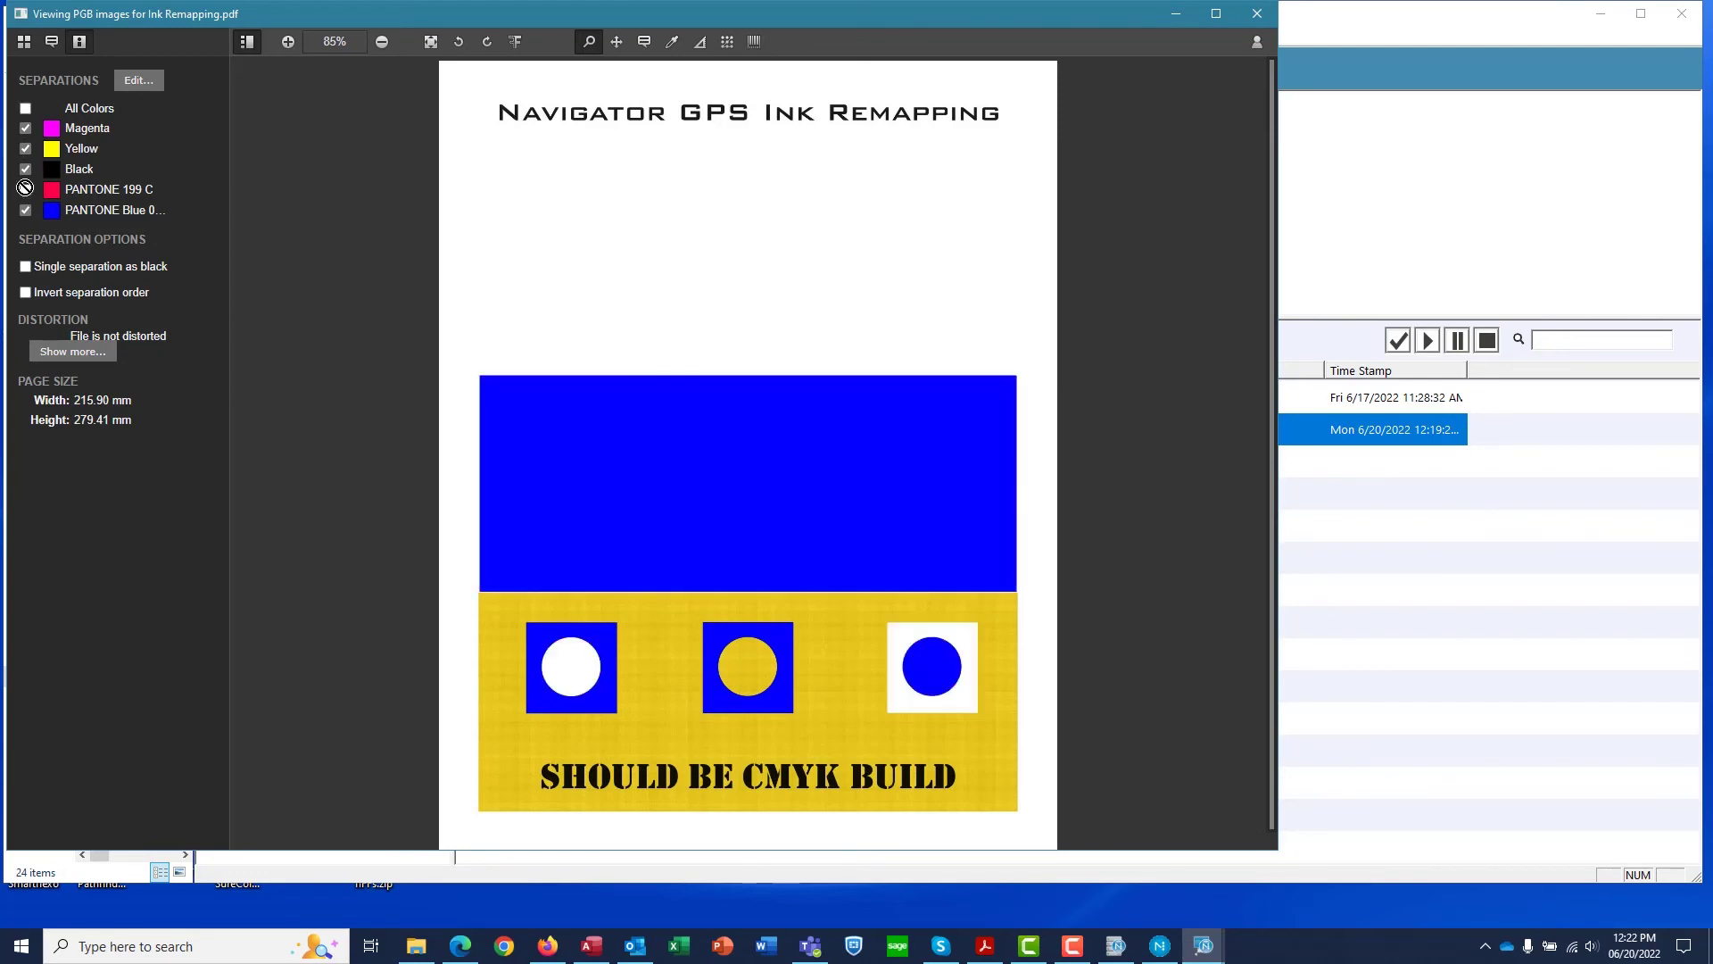
pyautogui.click(25, 188)
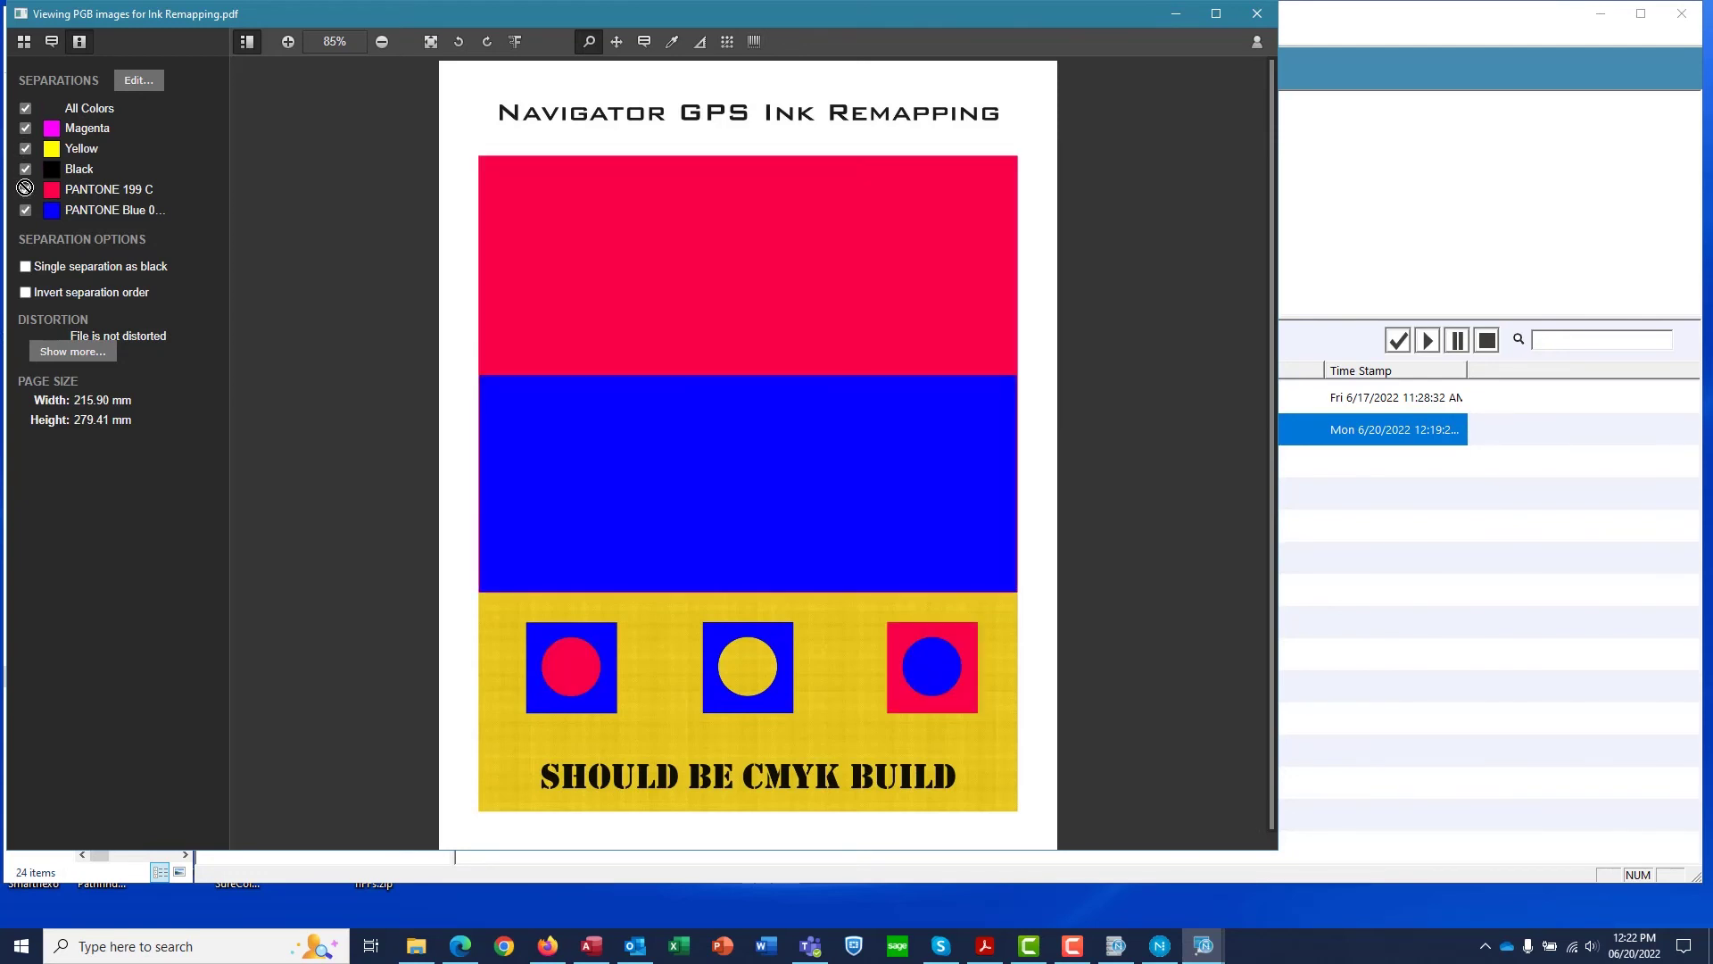
pyautogui.click(25, 209)
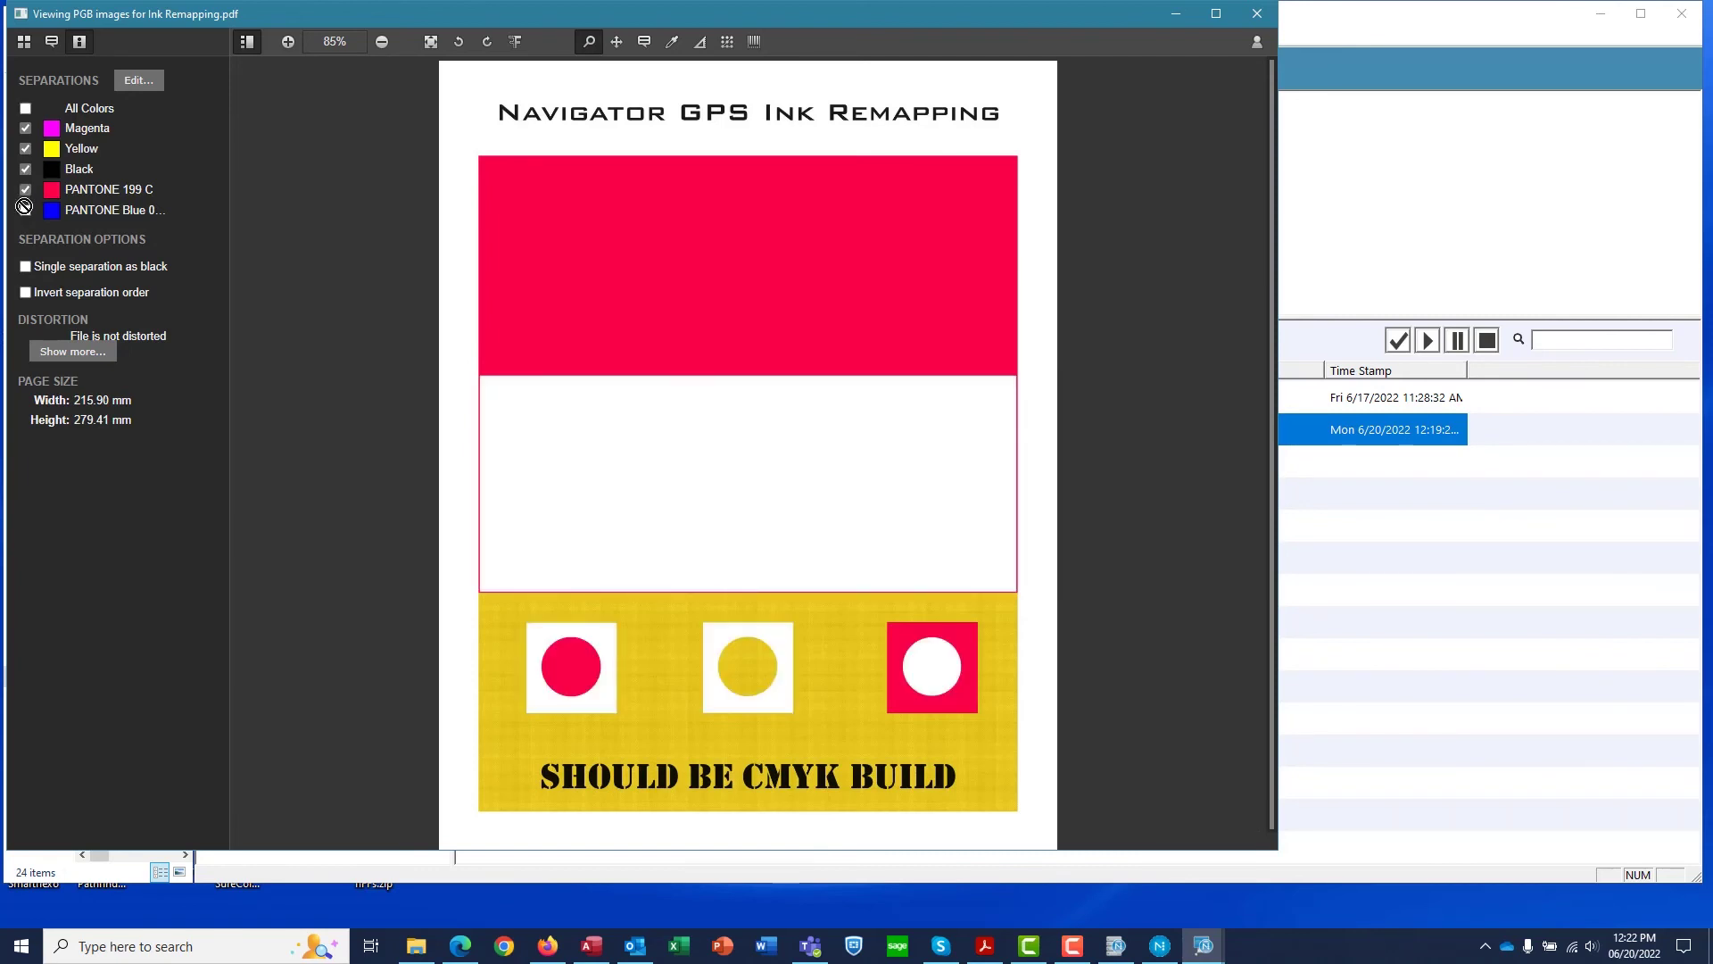
pyautogui.click(25, 209)
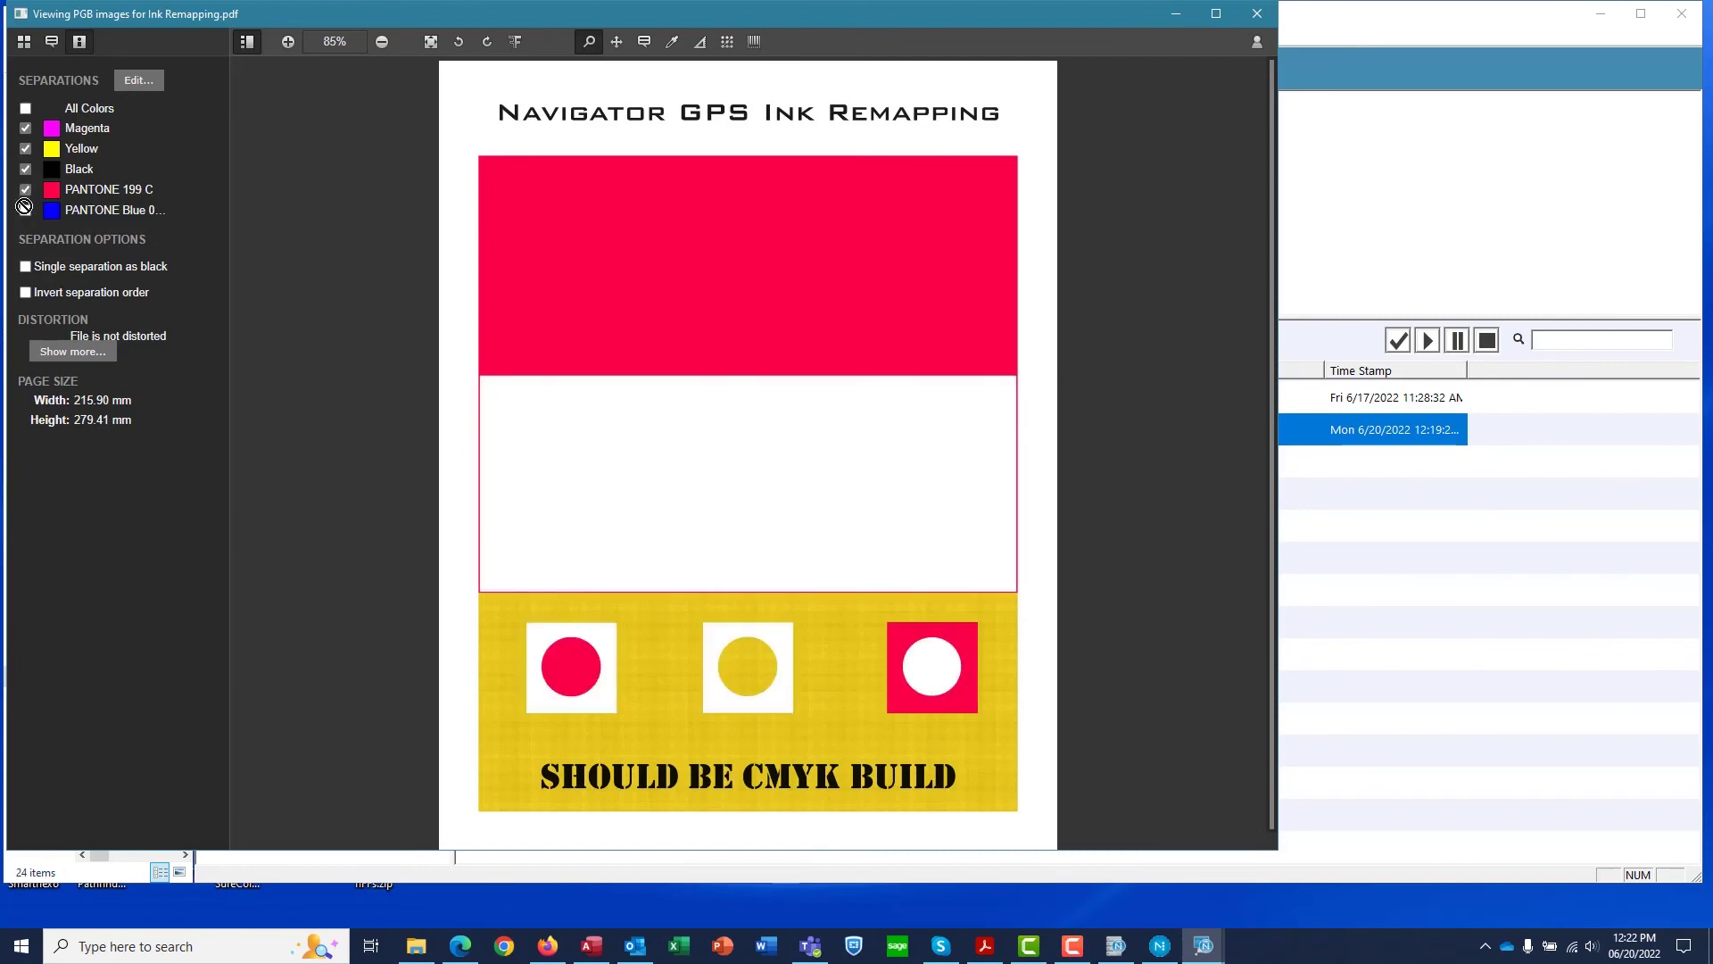
pyautogui.click(25, 148)
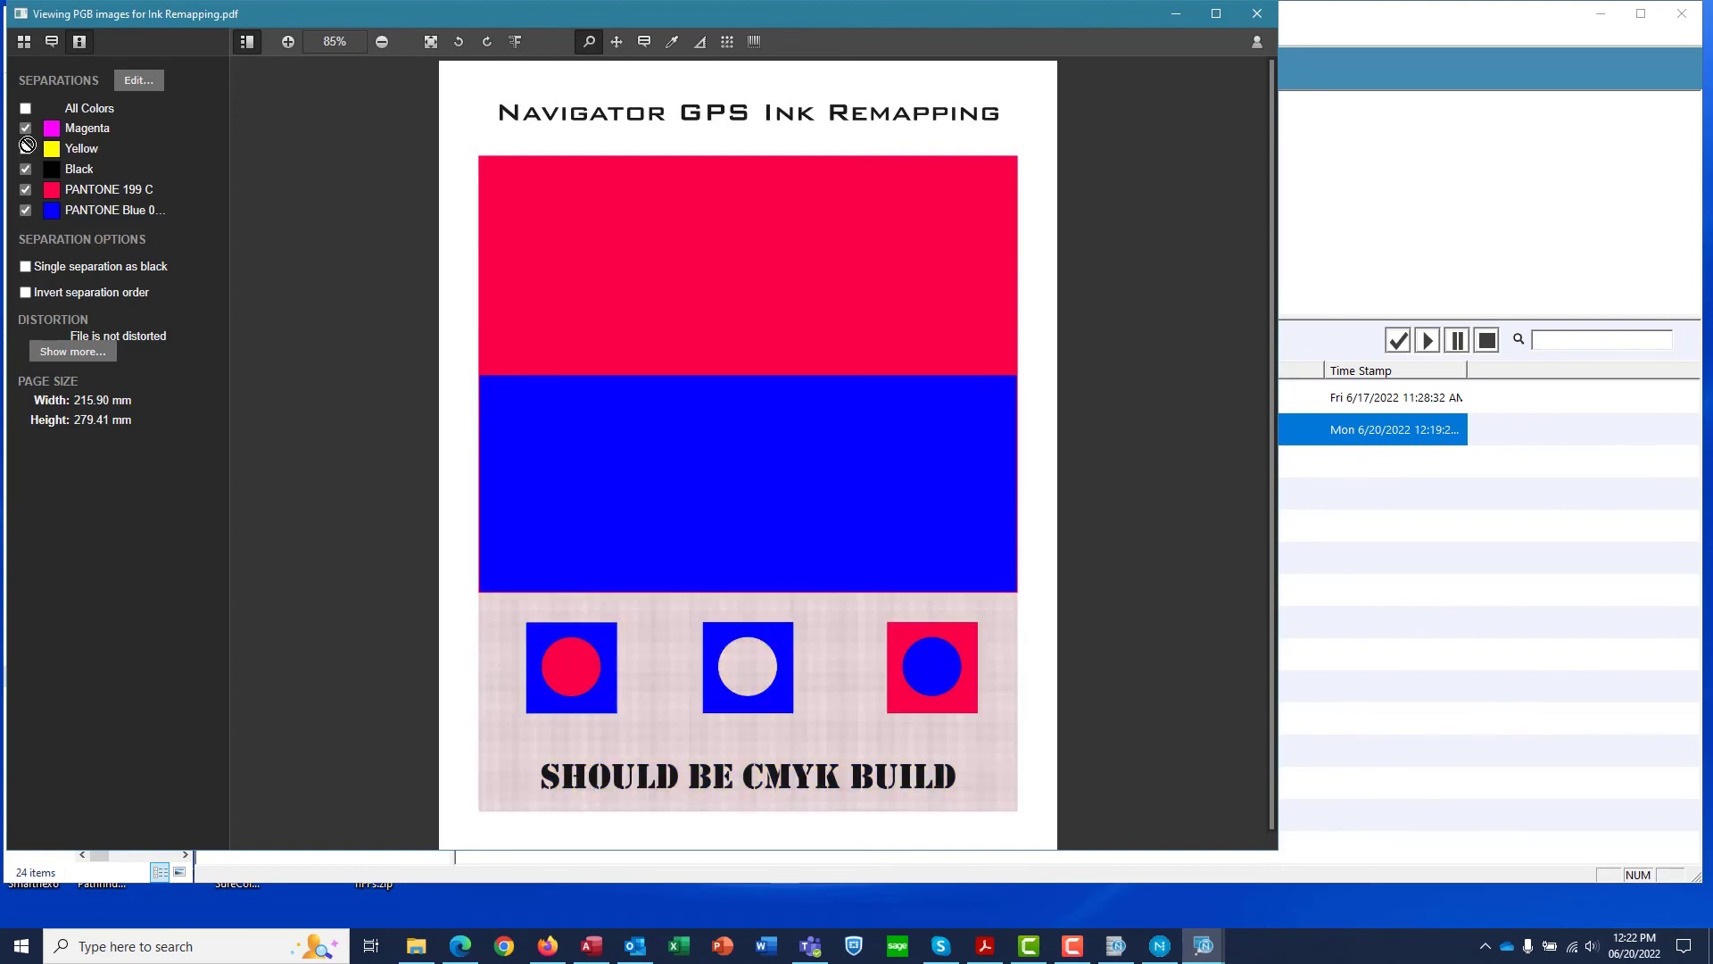